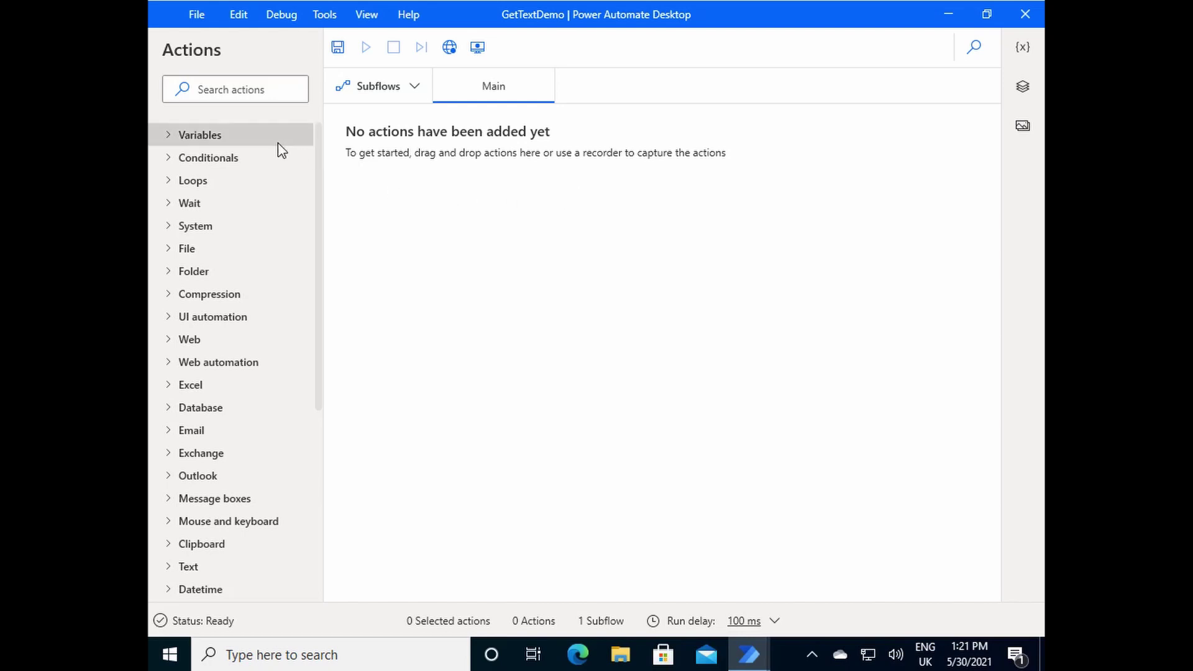
- Add a Run application action from System actions to the GetTextDemo Main flow
{"action": "left_click", "coordinate": [169, 230]}
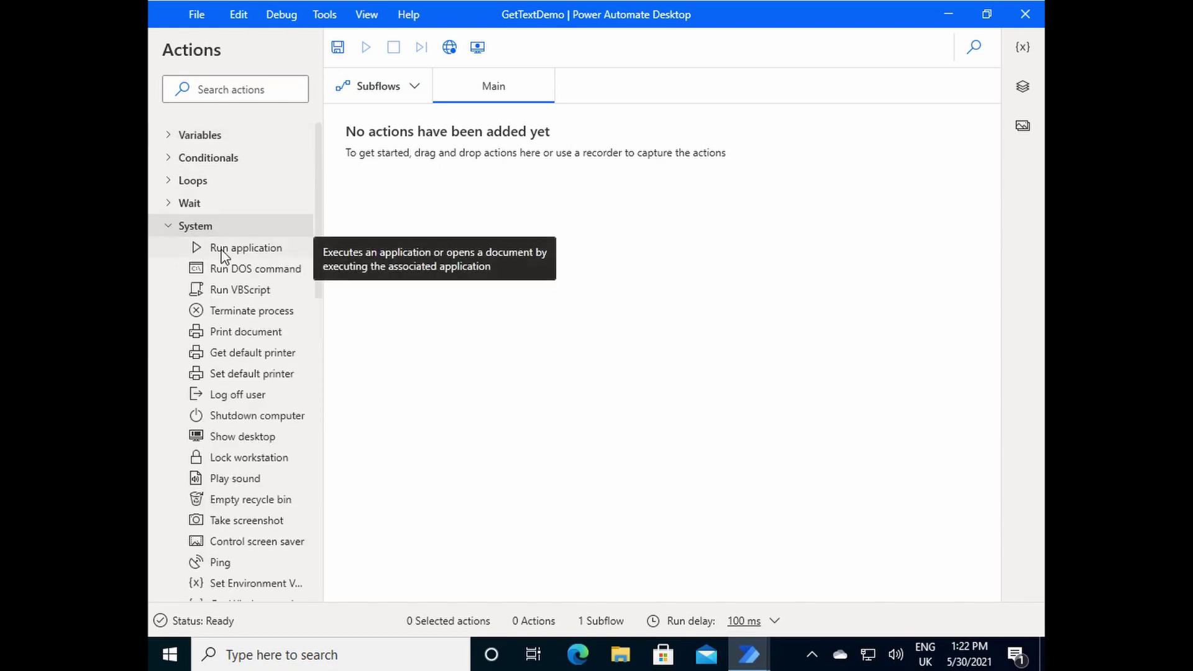
{"action": "mouse_move", "coordinate": [212, 246]}
{"action": "left_mouse_down"}
{"action": "mouse_move", "coordinate": [477, 215]}
{"action": "mouse_move", "coordinate": [514, 196]}
{"action": "left_mouse_up"}
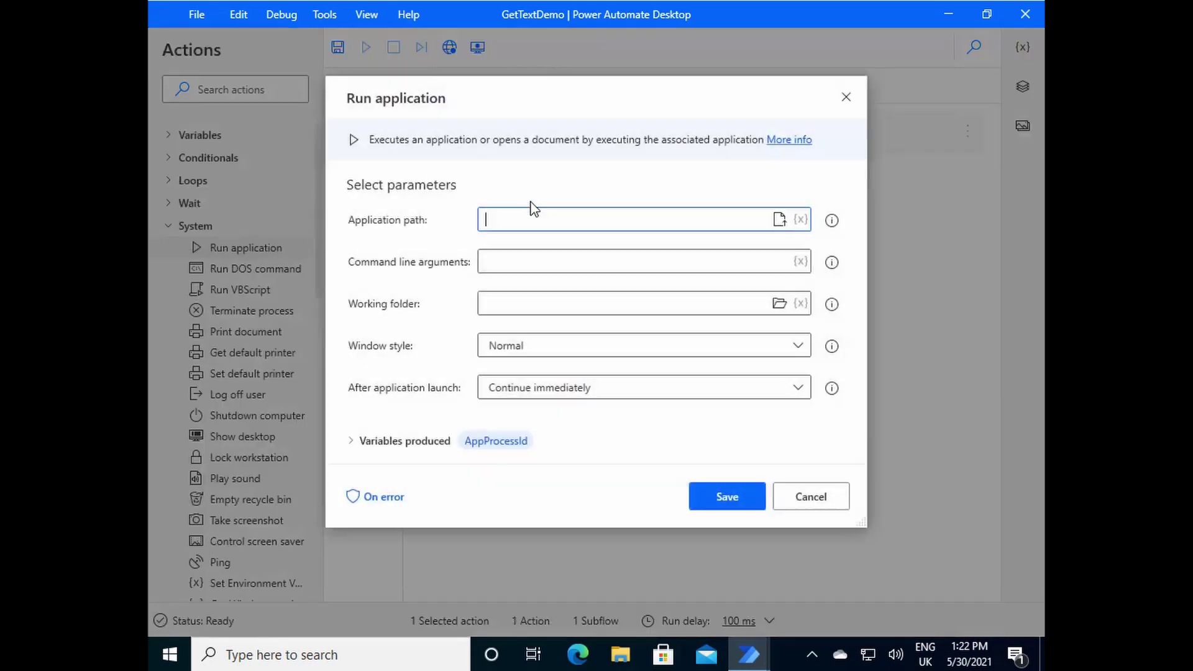
- Browse to C:\Windows\System32 and select calc.exe as the application path
{"action": "left_click", "coordinate": [780, 219]}
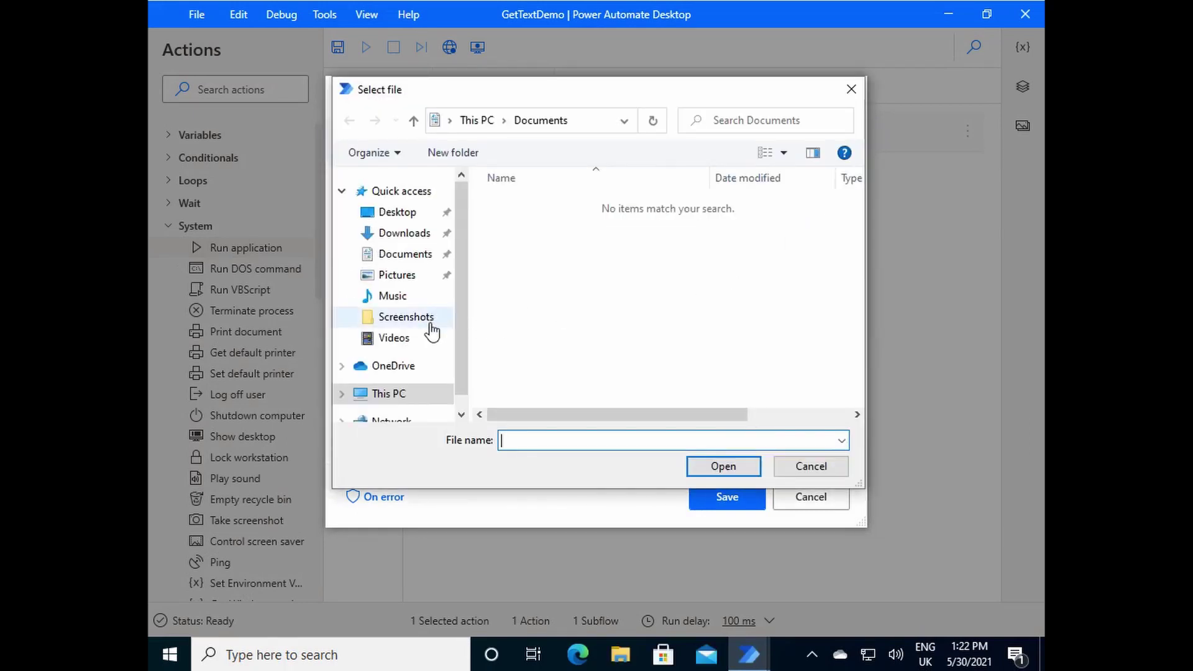
{"action": "scroll", "coordinate": [433, 328], "scroll_direction": "down", "scroll_amount": 2}
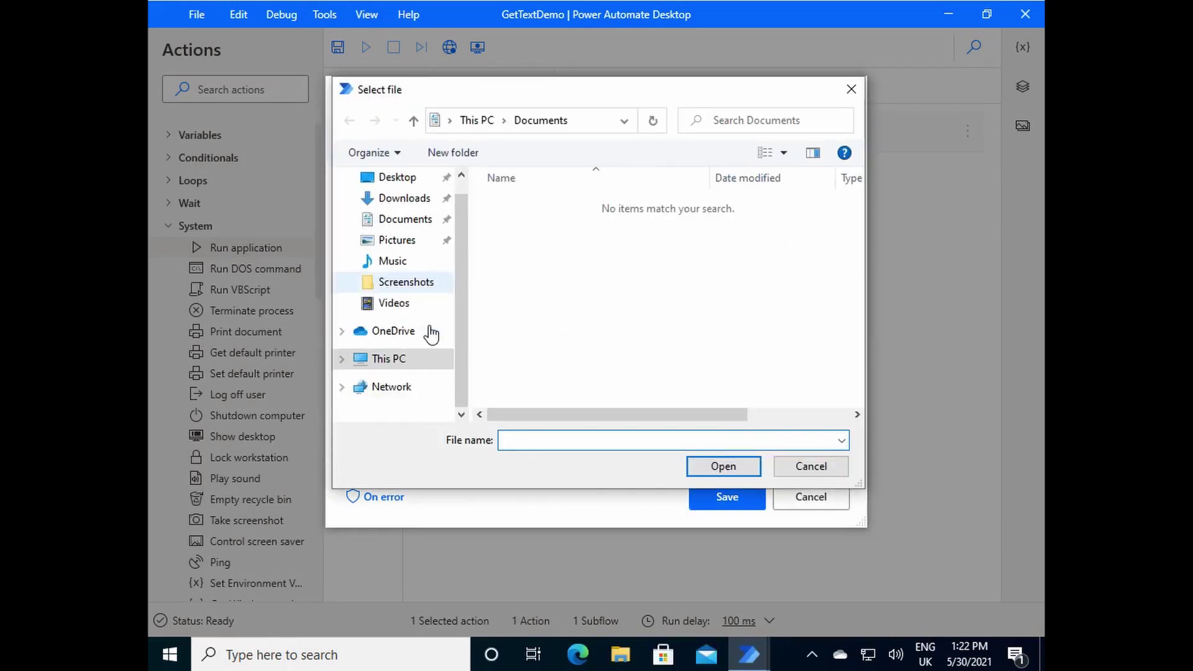
{"action": "left_click", "coordinate": [341, 360]}
{"action": "left_click", "coordinate": [400, 354]}
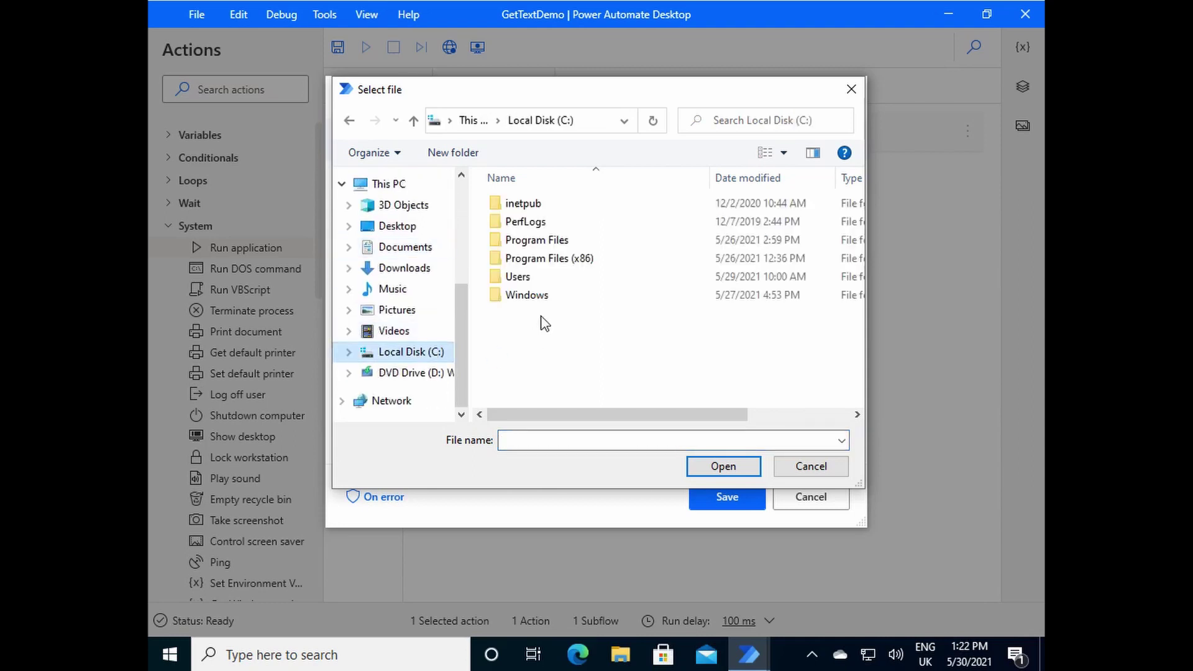
{"action": "double_click", "coordinate": [540, 297]}
{"action": "scroll", "coordinate": [541, 317], "scroll_direction": "down", "scroll_amount": 4}
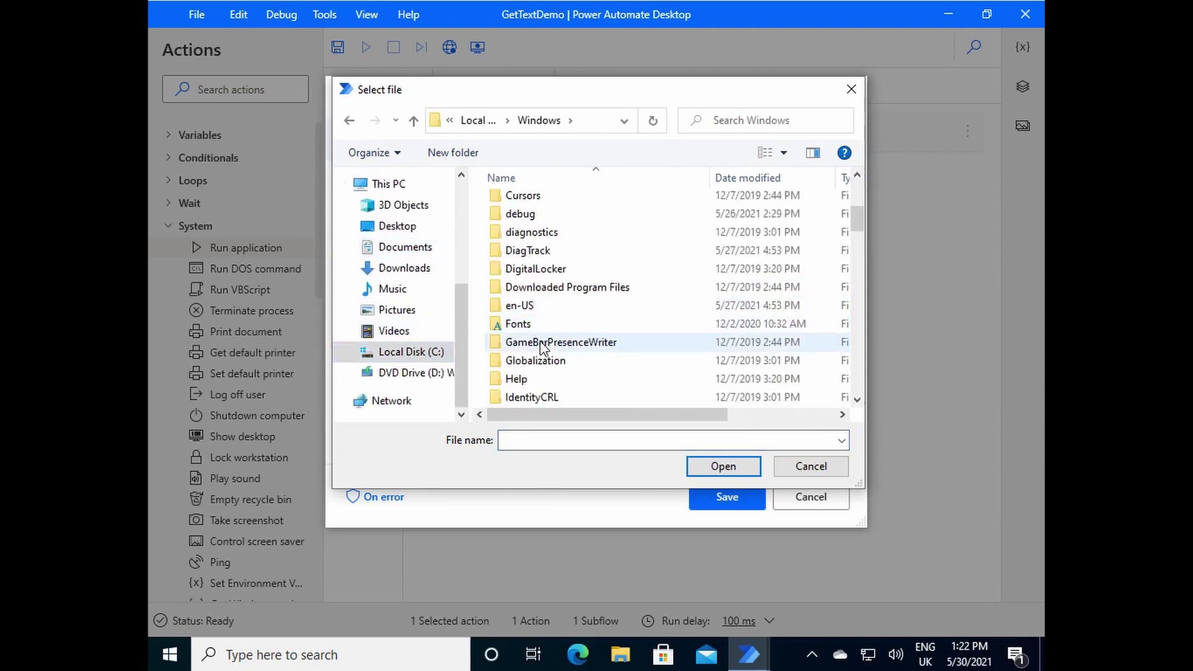
{"action": "scroll", "coordinate": [543, 345], "scroll_direction": "down", "scroll_amount": 4}
{"action": "scroll", "coordinate": [543, 363], "scroll_direction": "down", "scroll_amount": 7}
{"action": "scroll", "coordinate": [545, 364], "scroll_direction": "down", "scroll_amount": 1}
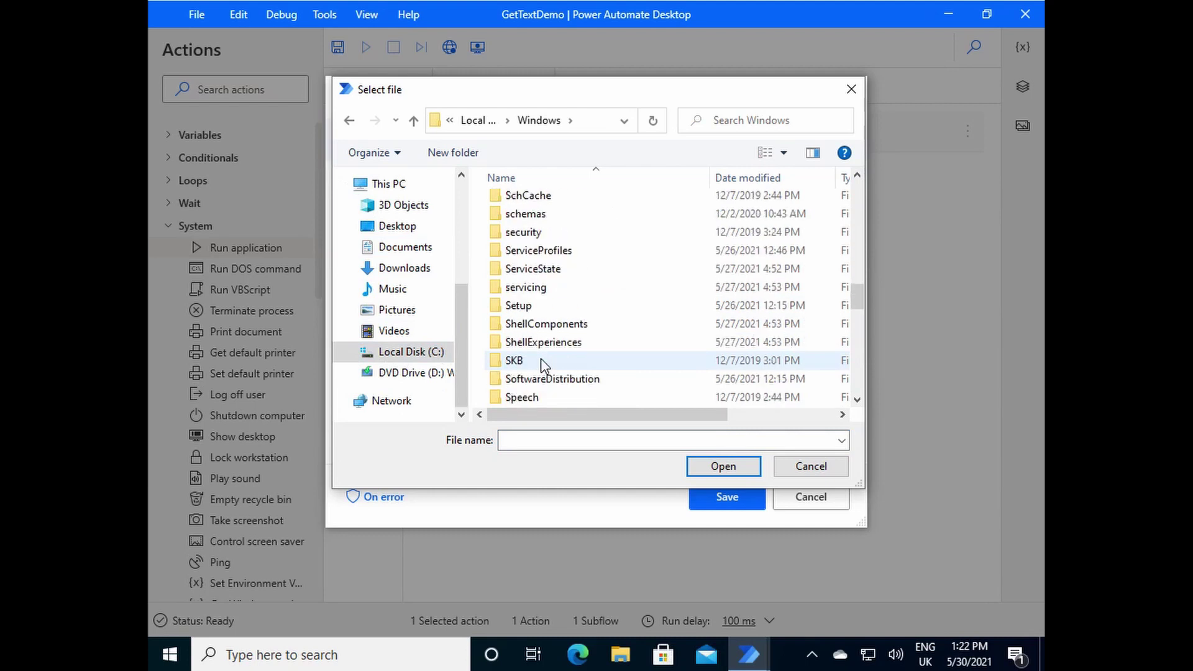
{"action": "scroll", "coordinate": [545, 360], "scroll_direction": "down", "scroll_amount": 3}
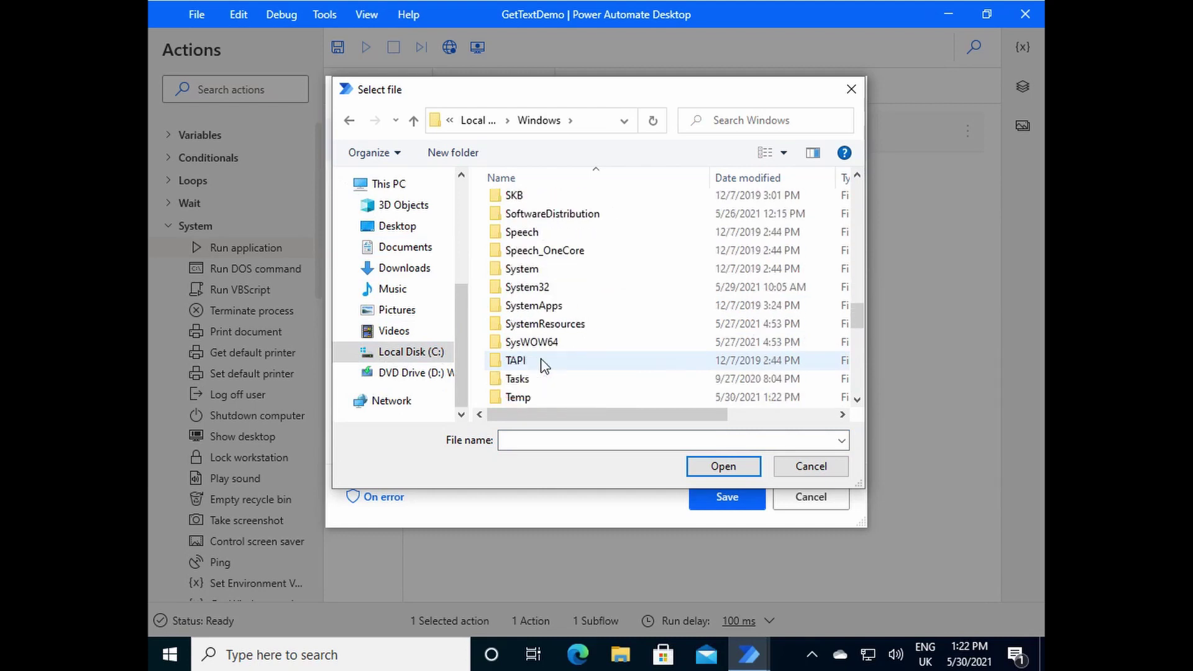
{"action": "double_click", "coordinate": [541, 287]}
{"action": "left_click", "coordinate": [535, 441]}
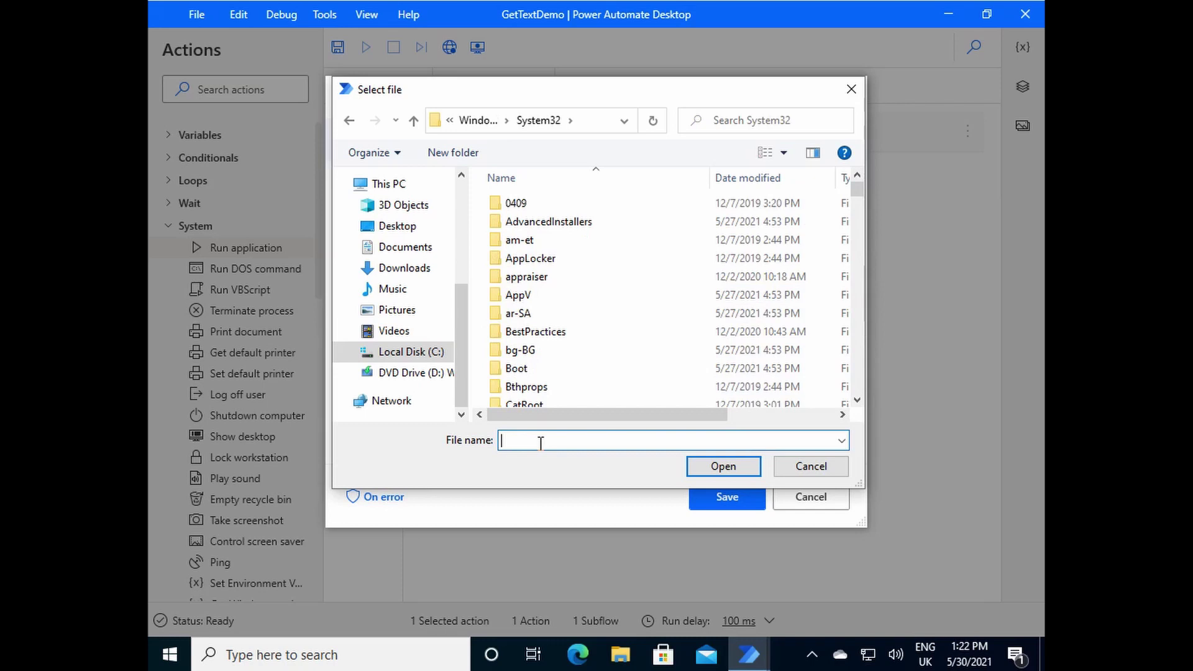
{"action": "type", "text": "calc"}
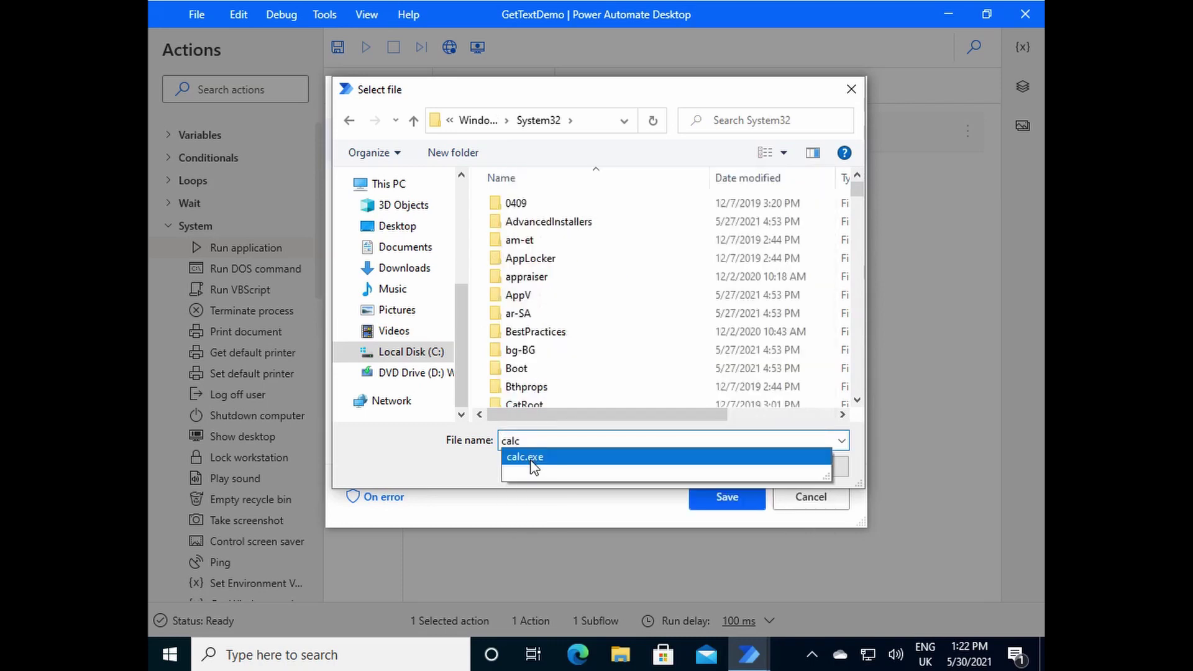
{"action": "left_click", "coordinate": [535, 459]}
{"action": "left_click", "coordinate": [712, 467]}
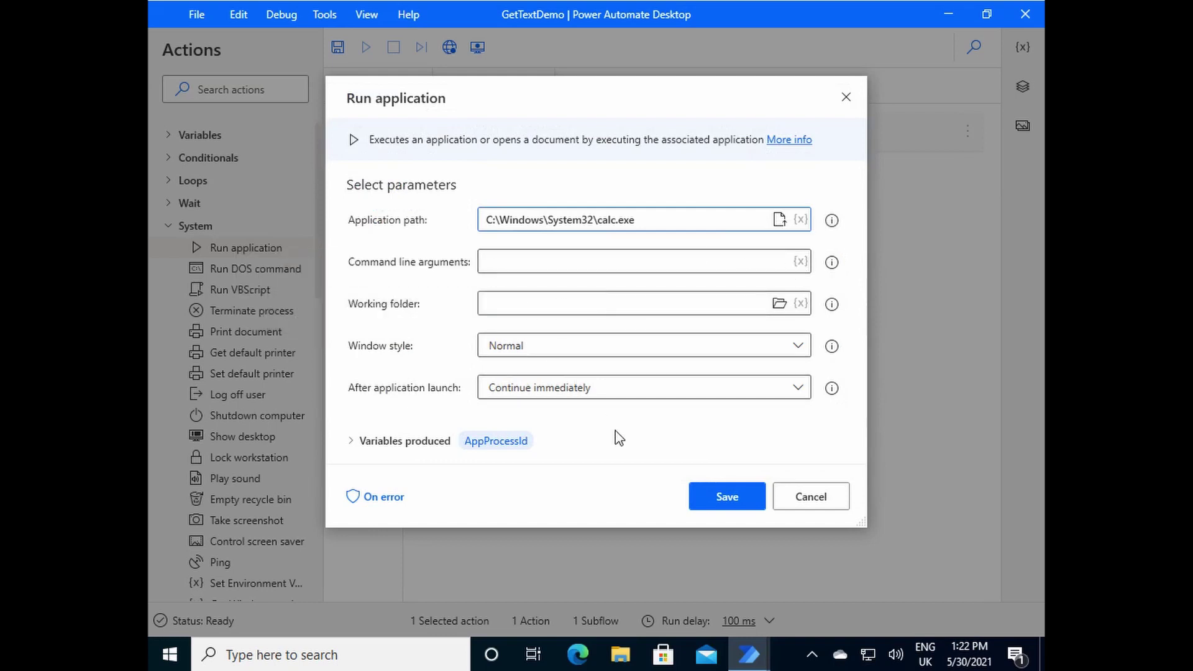
- Save the Run application step, run the flow to launch Calculator, and move Calculator aside
{"action": "left_click", "coordinate": [715, 497]}
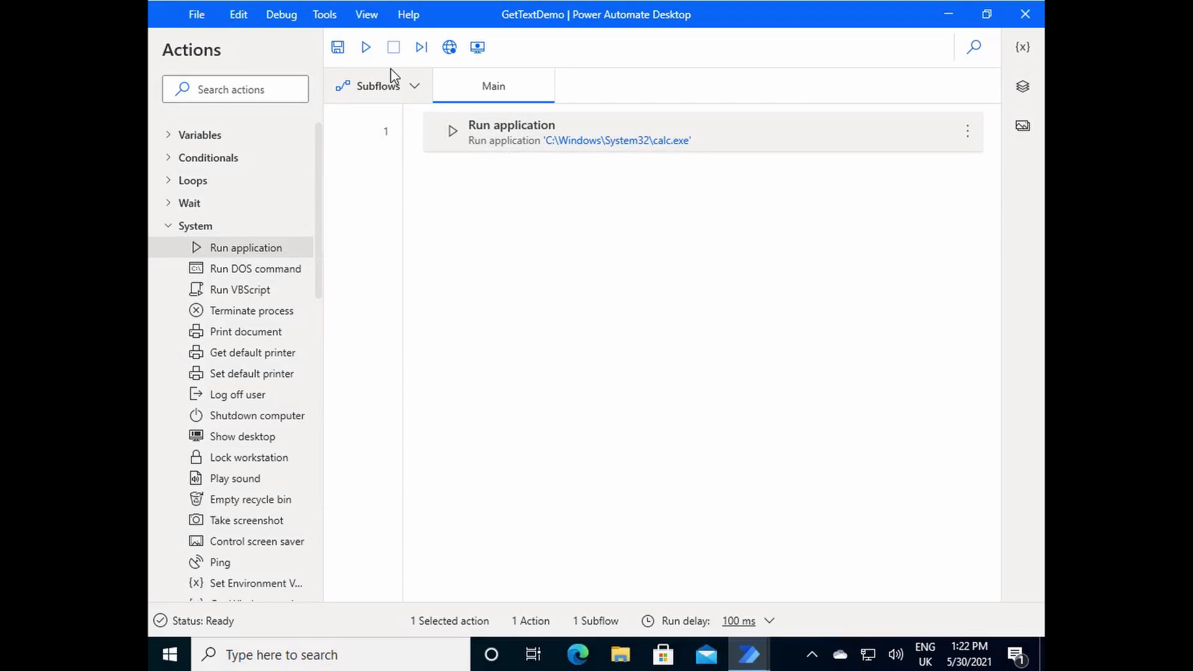
{"action": "left_click", "coordinate": [366, 48]}
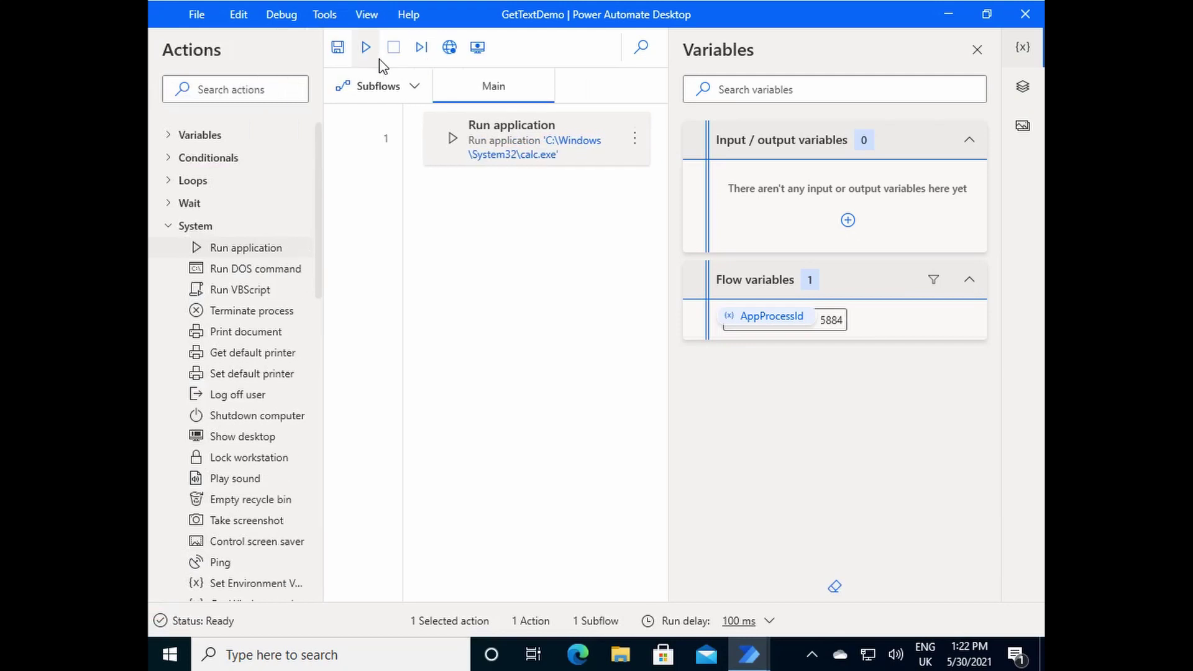
{"action": "left_click", "coordinate": [378, 58]}
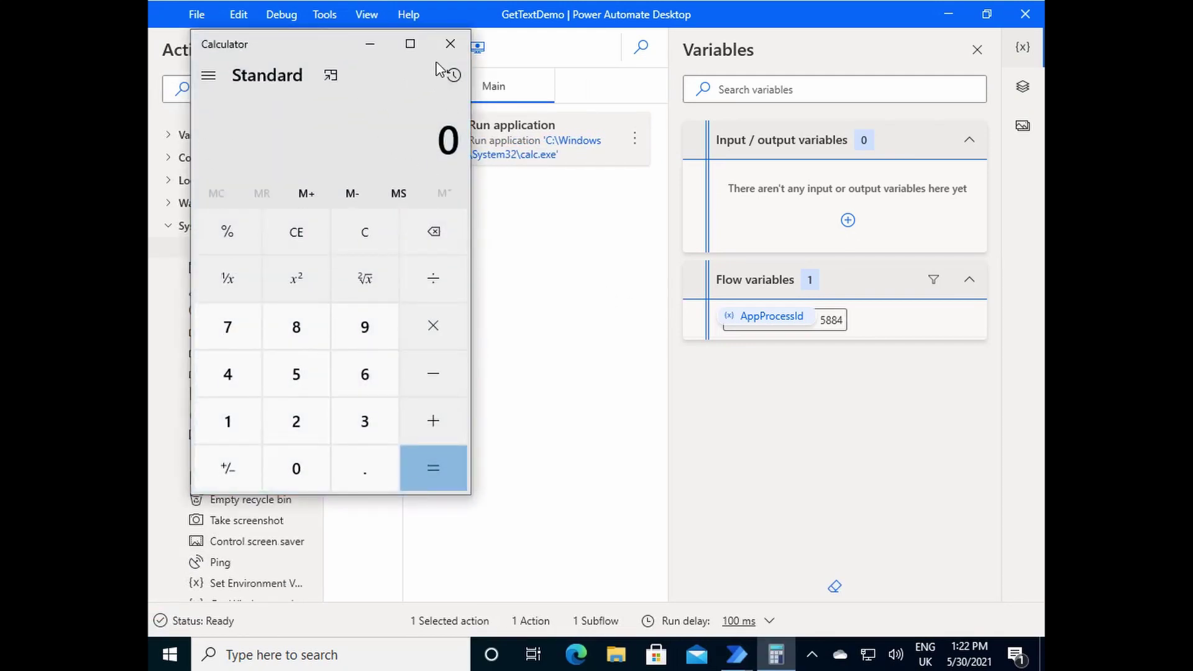
{"action": "left_click_drag", "start_coordinate": [317, 42], "coordinate": [739, 89]}
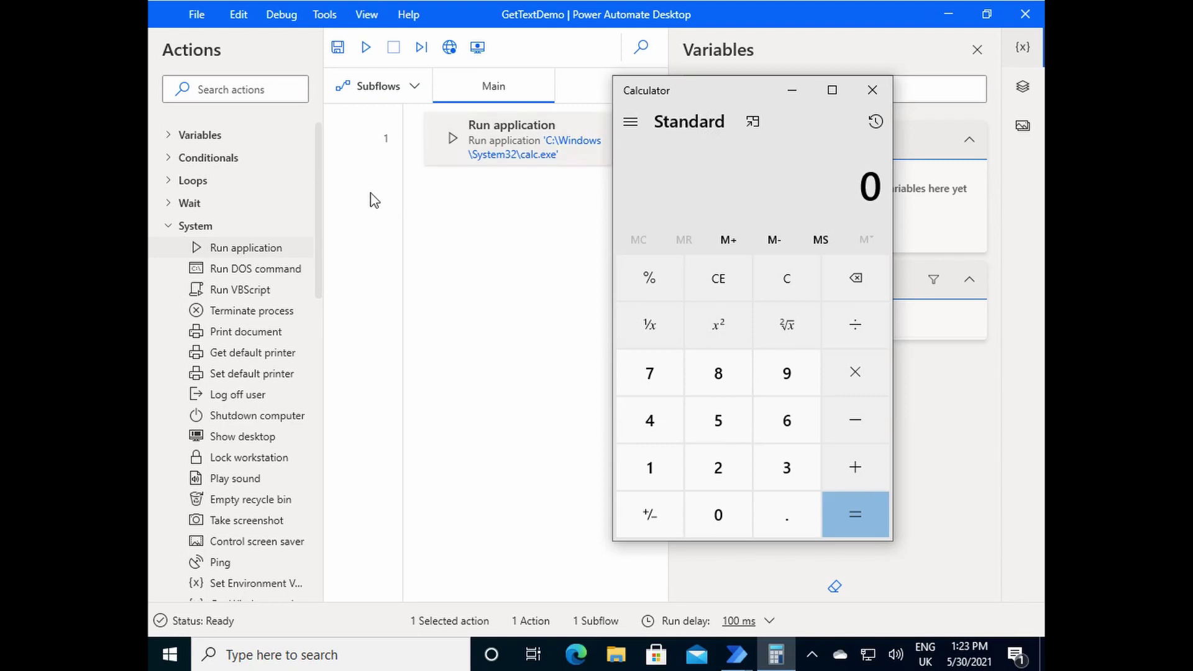
- Add Get details of a UI element in window from UI automation > Data extraction below Run application
{"action": "left_click", "coordinate": [169, 233]}
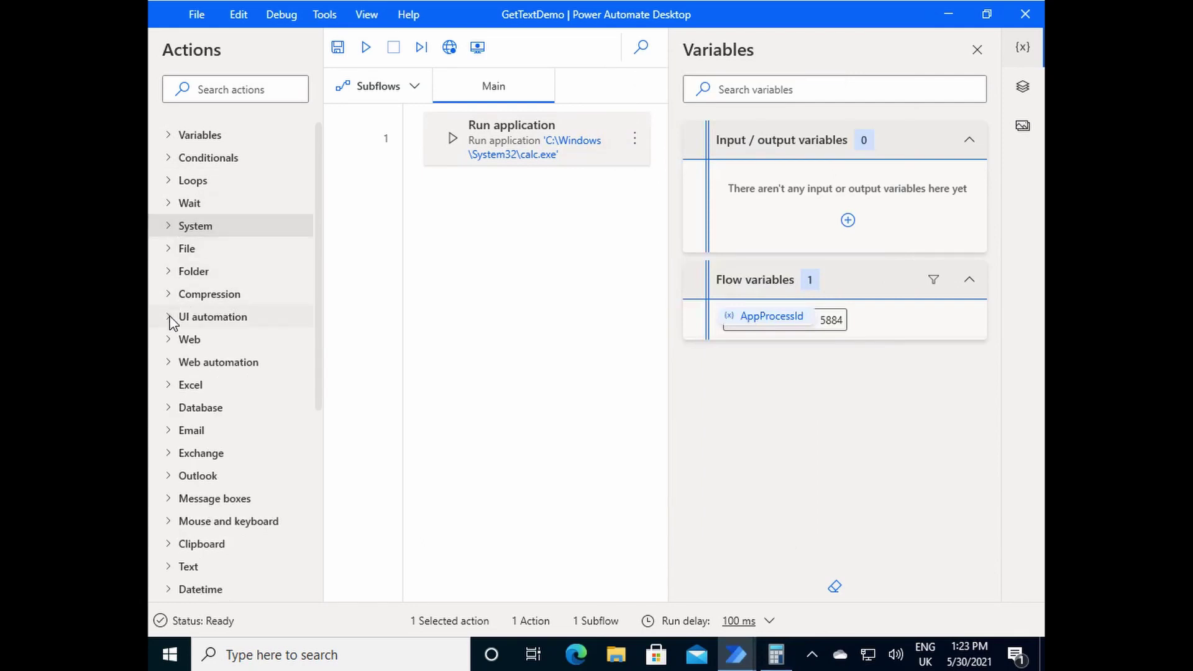
{"action": "left_click", "coordinate": [172, 320]}
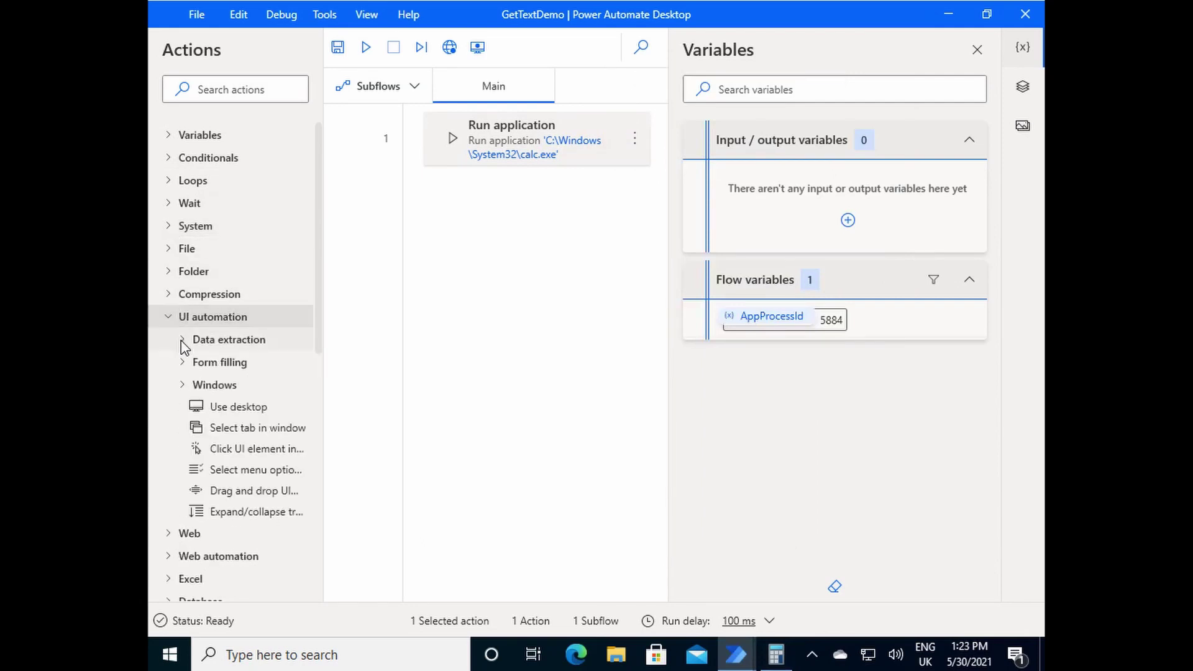
{"action": "left_click", "coordinate": [184, 343]}
{"action": "mouse_move", "coordinate": [262, 383]}
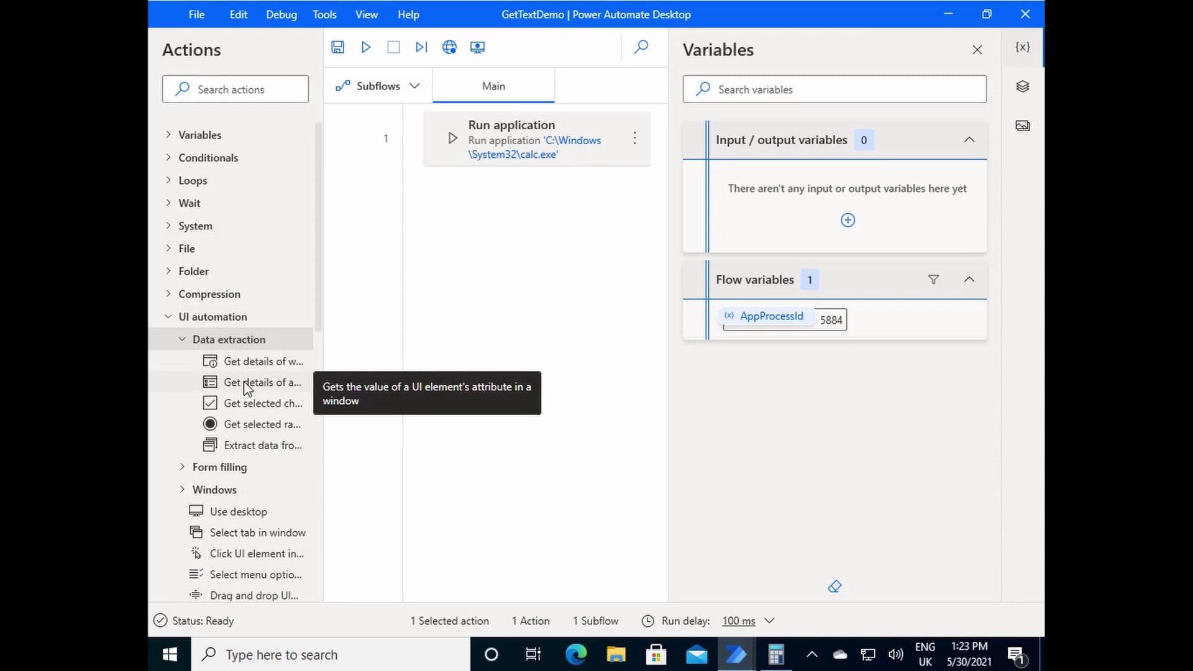
{"action": "left_click_drag", "start_coordinate": [244, 384], "coordinate": [507, 236]}
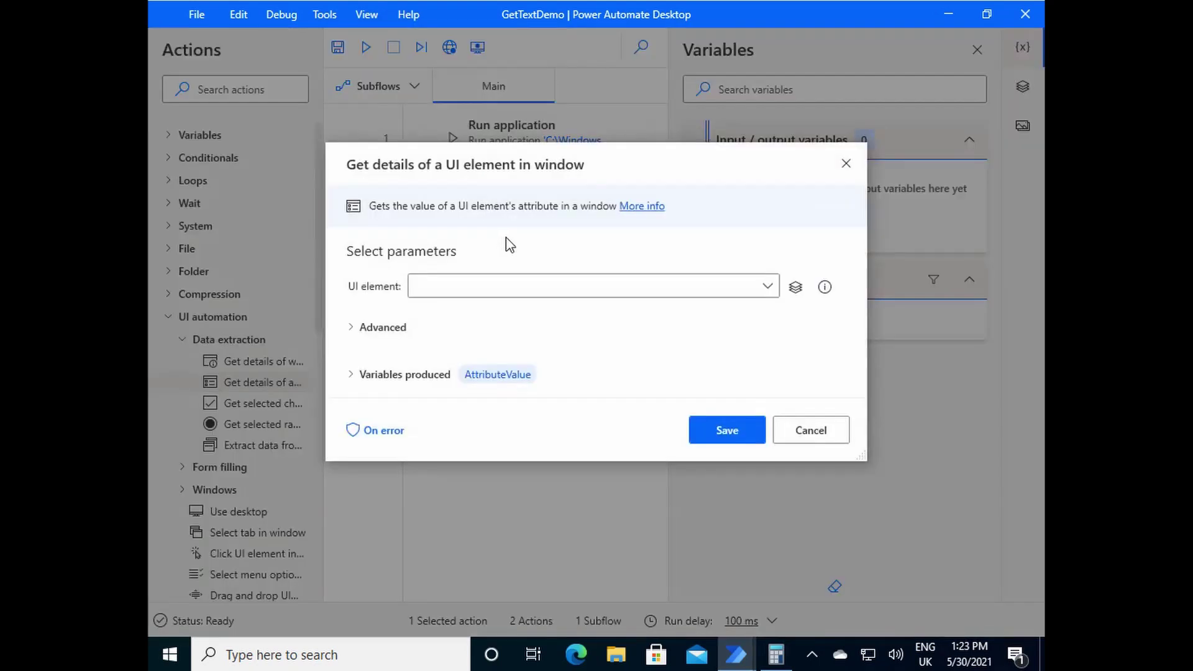
- Choose Add UI element from the UI element dropdown to start a capture session
{"action": "left_click", "coordinate": [768, 288]}
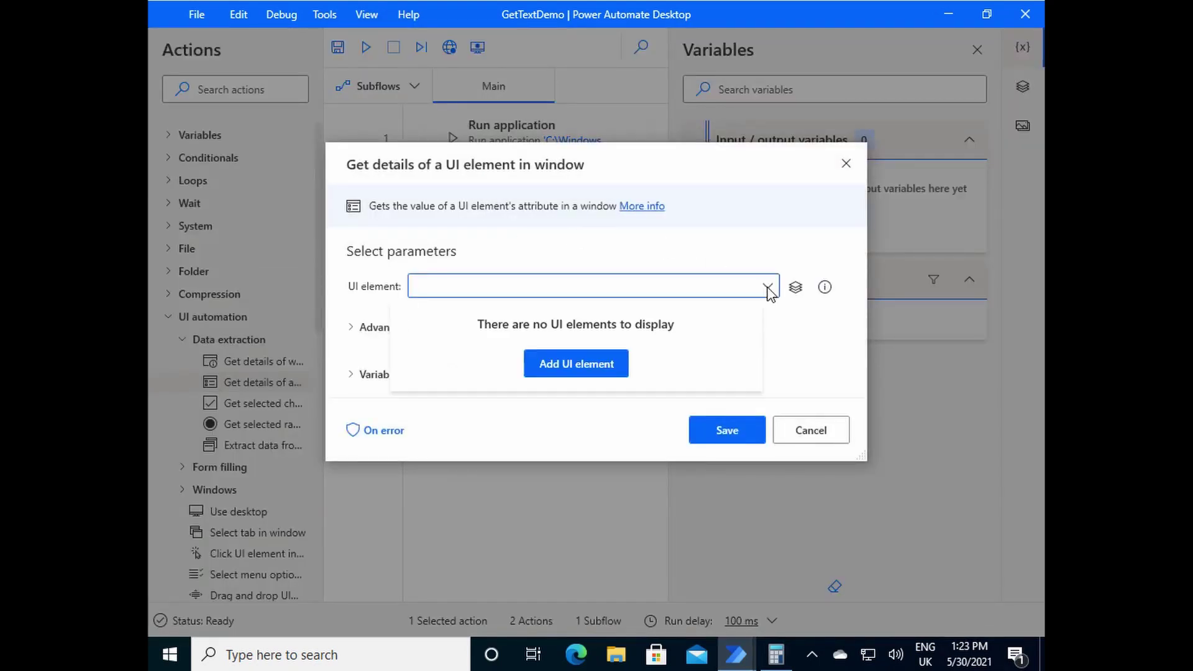
{"action": "left_click", "coordinate": [594, 363]}
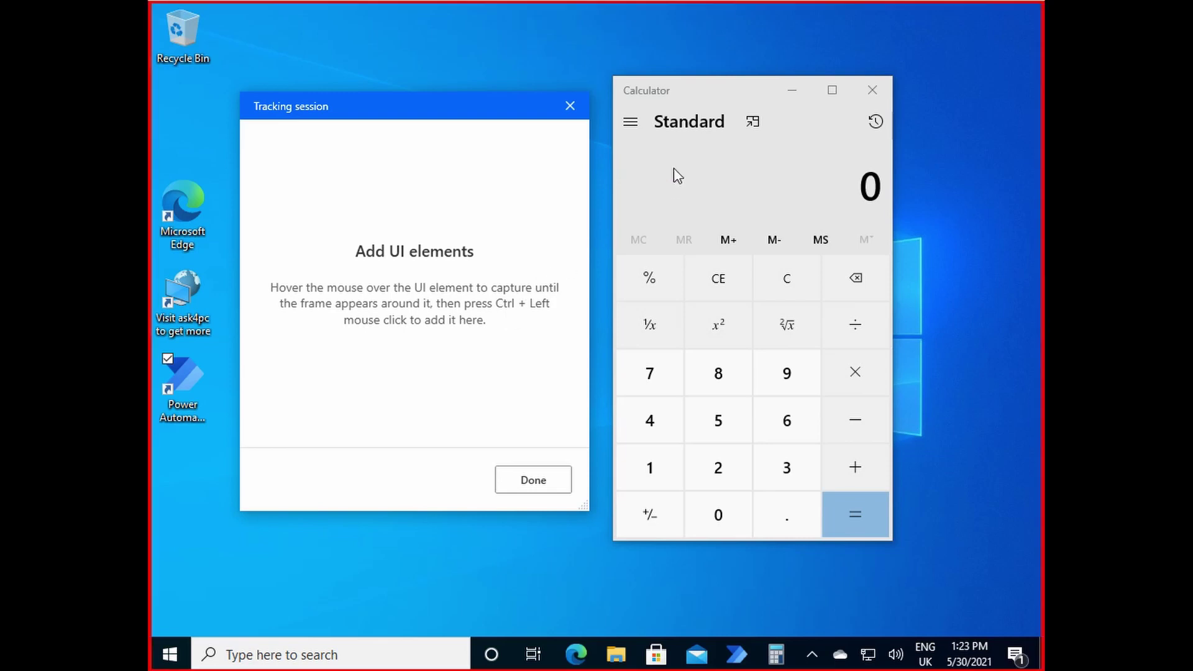
- Capture Calculator's 'Standard Calculator mode' text as the UI element and check its AttributeValue variable
{"action": "left_click", "coordinate": [687, 130], "text": "ctrl"}
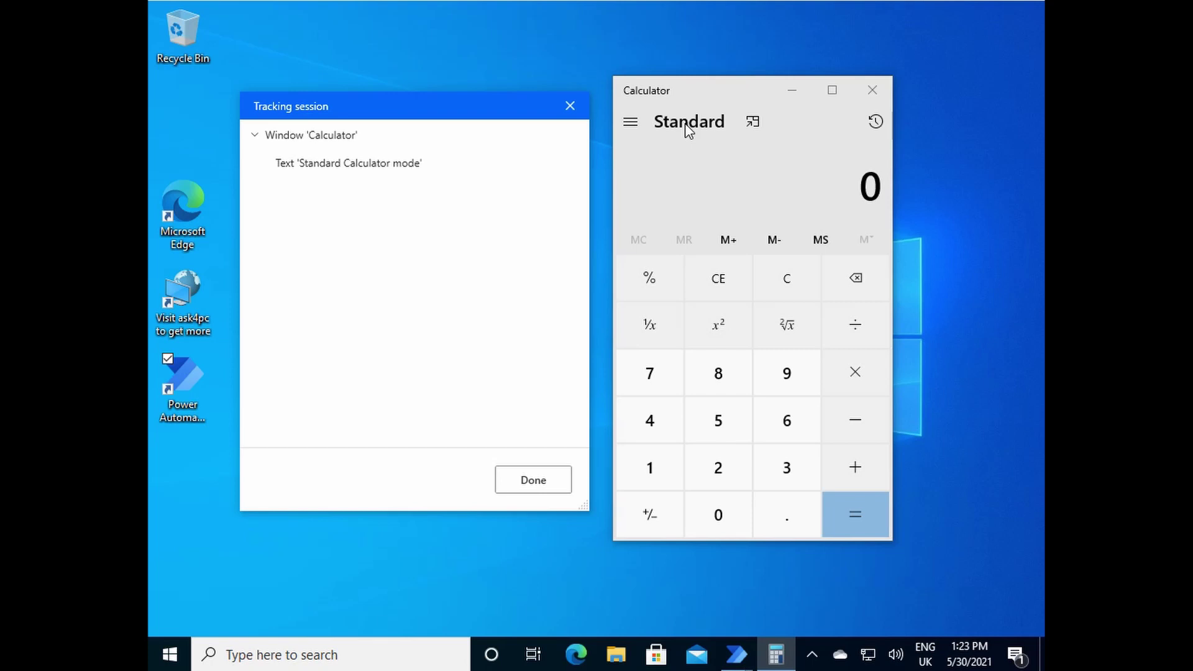
{"action": "left_click", "coordinate": [381, 159]}
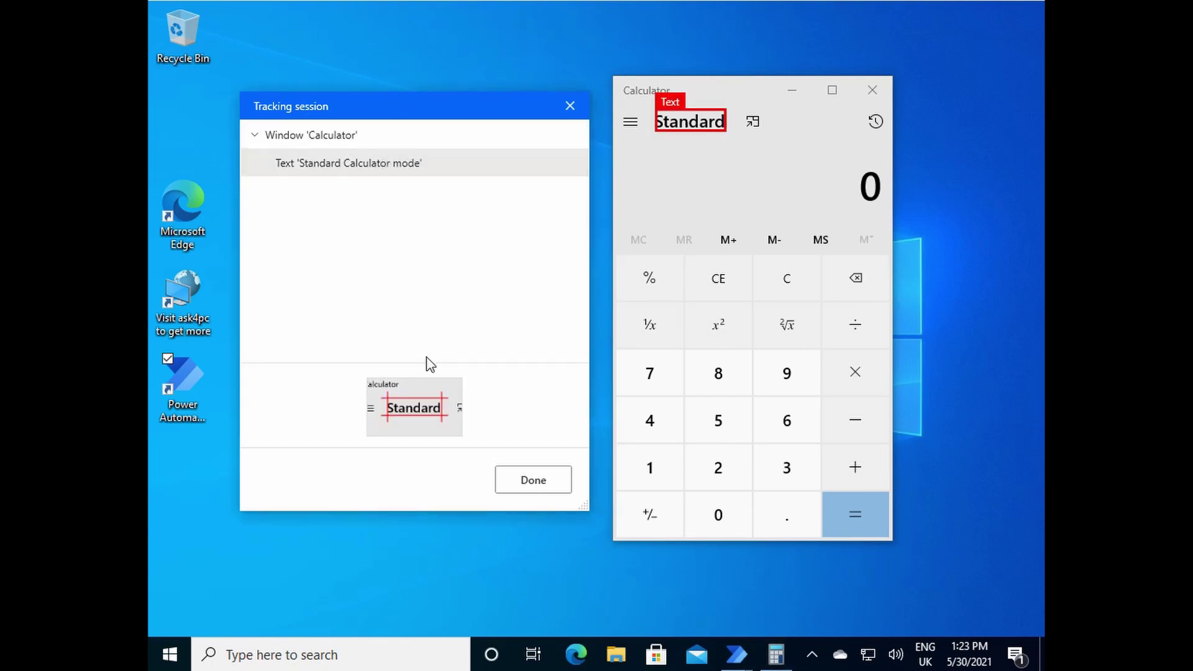
{"action": "left_click", "coordinate": [534, 481]}
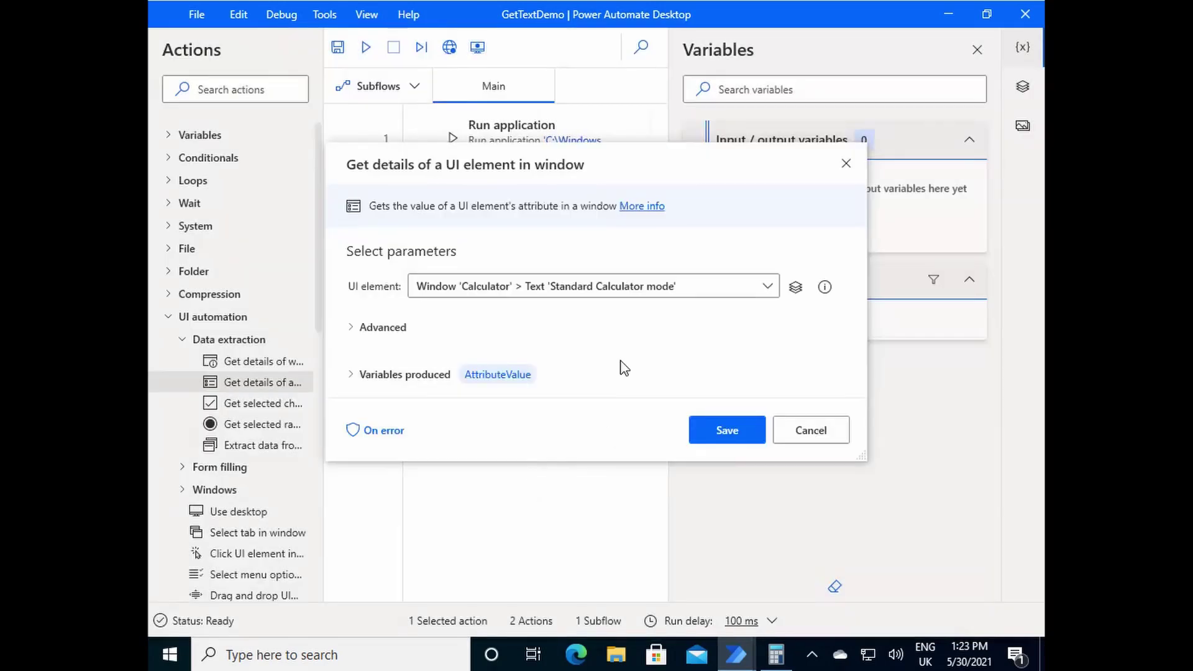
{"action": "left_click", "coordinate": [359, 378]}
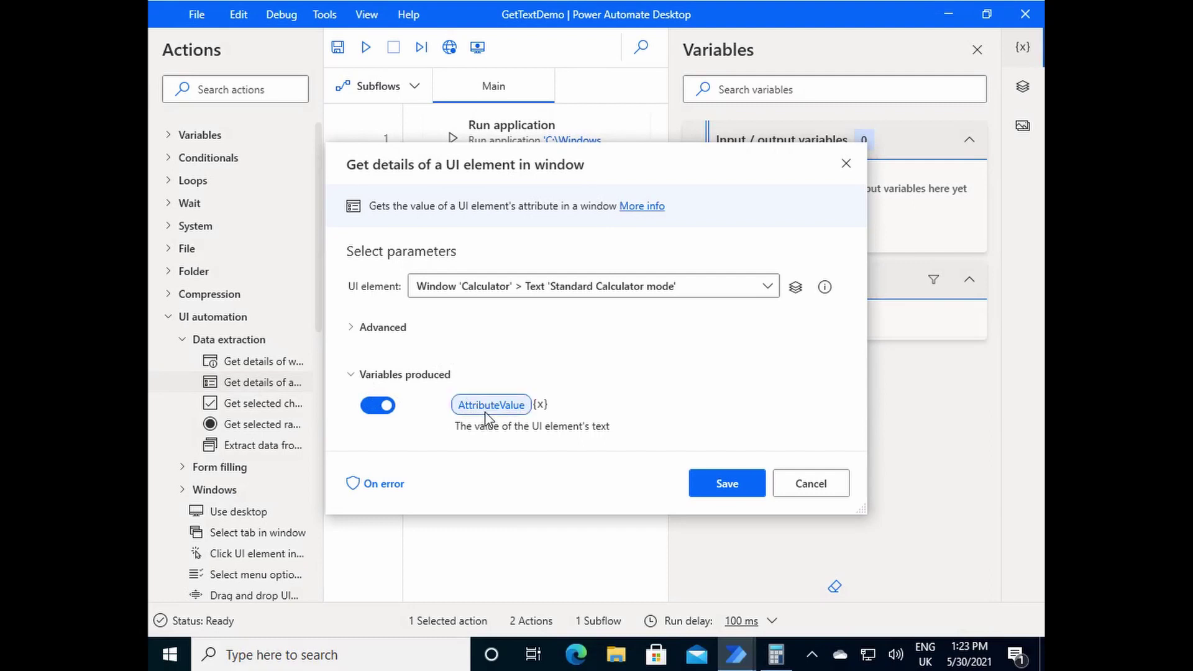
- Save the Get details step that reads Own Text of 'Standard Calculator mode' into AttributeValue
{"action": "left_click", "coordinate": [740, 482]}
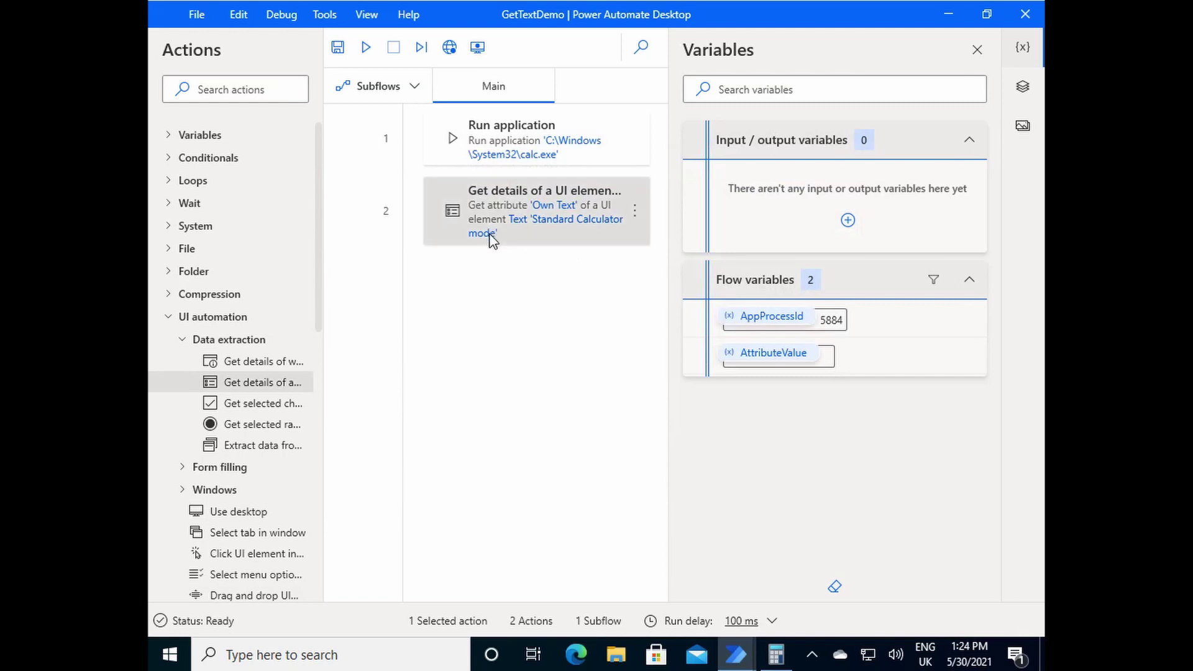
- Search actions for 'text' and add Write text to file after step 2
{"action": "left_click", "coordinate": [245, 93]}
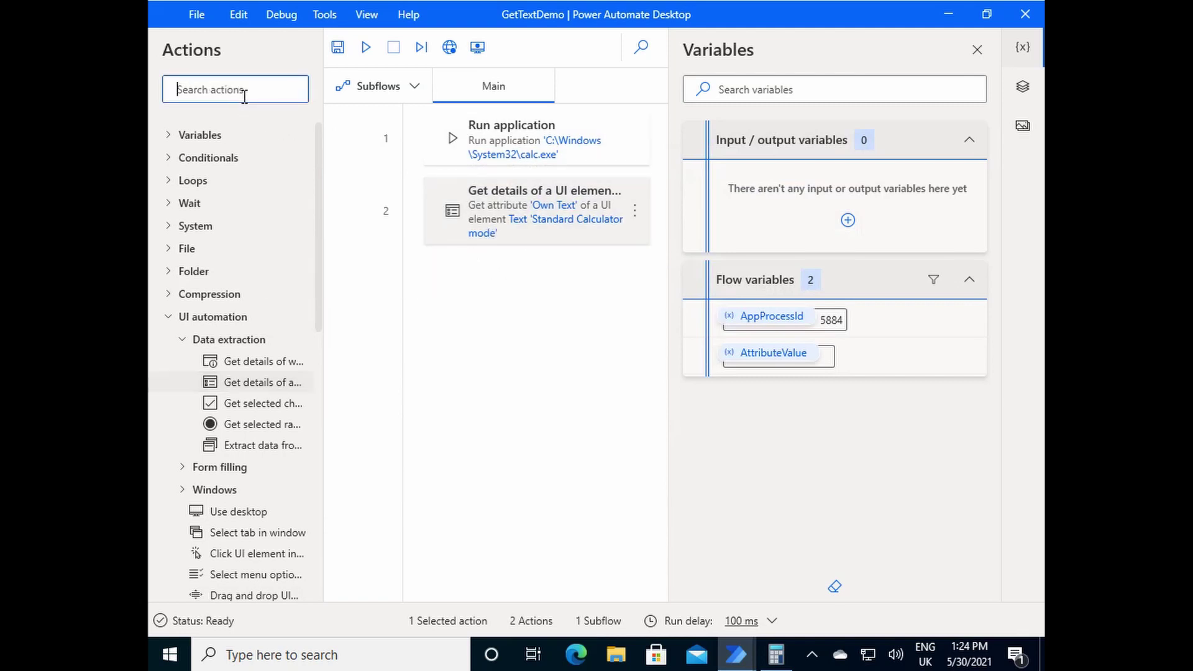
{"action": "type", "text": "t"}
{"action": "type", "text": "ext"}
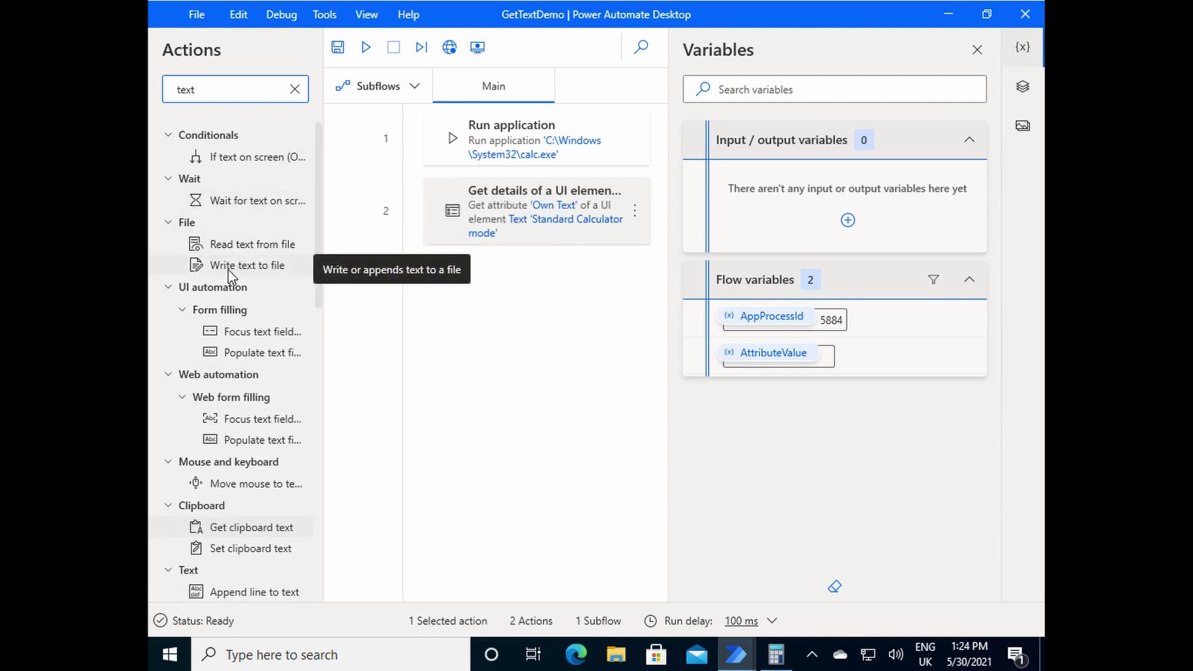
{"action": "mouse_move", "coordinate": [229, 270]}
{"action": "left_mouse_down"}
{"action": "mouse_move", "coordinate": [403, 281]}
{"action": "mouse_move", "coordinate": [522, 265]}
{"action": "left_mouse_up"}
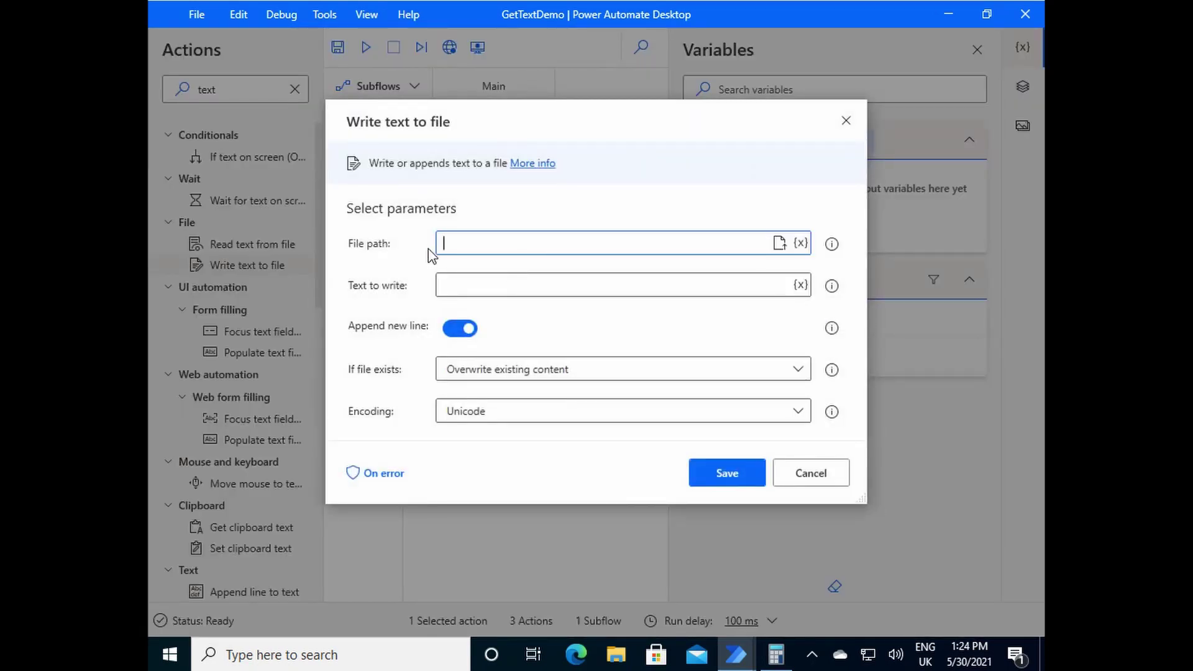
- Create a new text document named output.txt in Documents and select it as the file path
{"action": "left_click", "coordinate": [782, 245]}
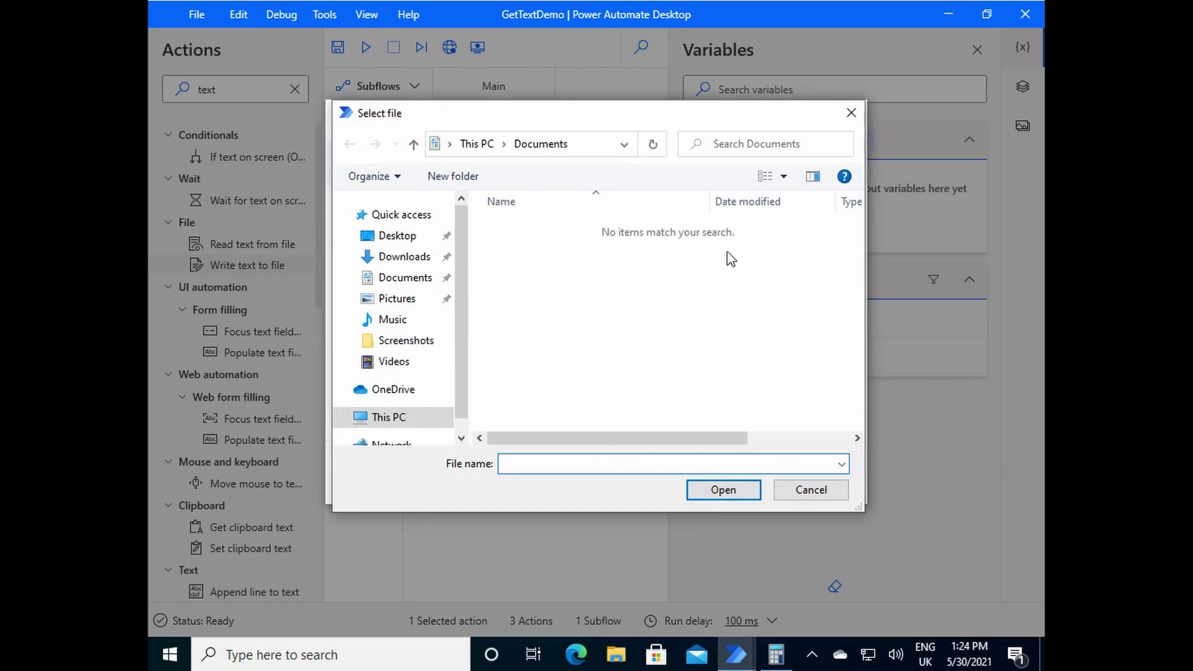
{"action": "right_click", "coordinate": [574, 291]}
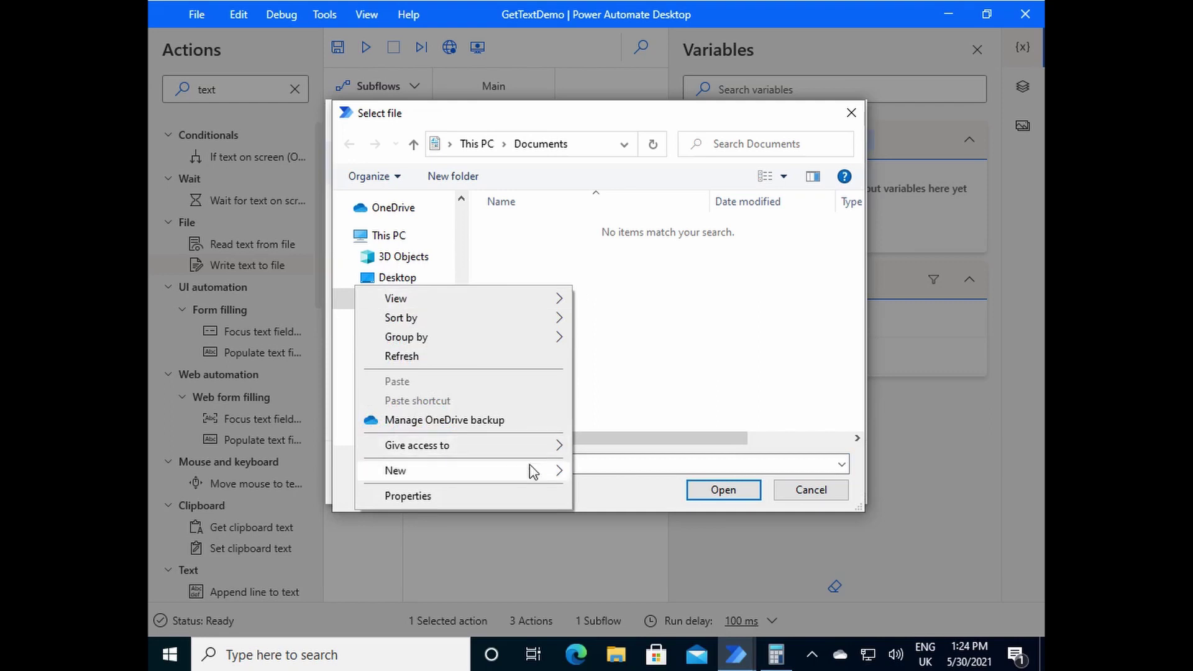
{"action": "mouse_move", "coordinate": [395, 471]}
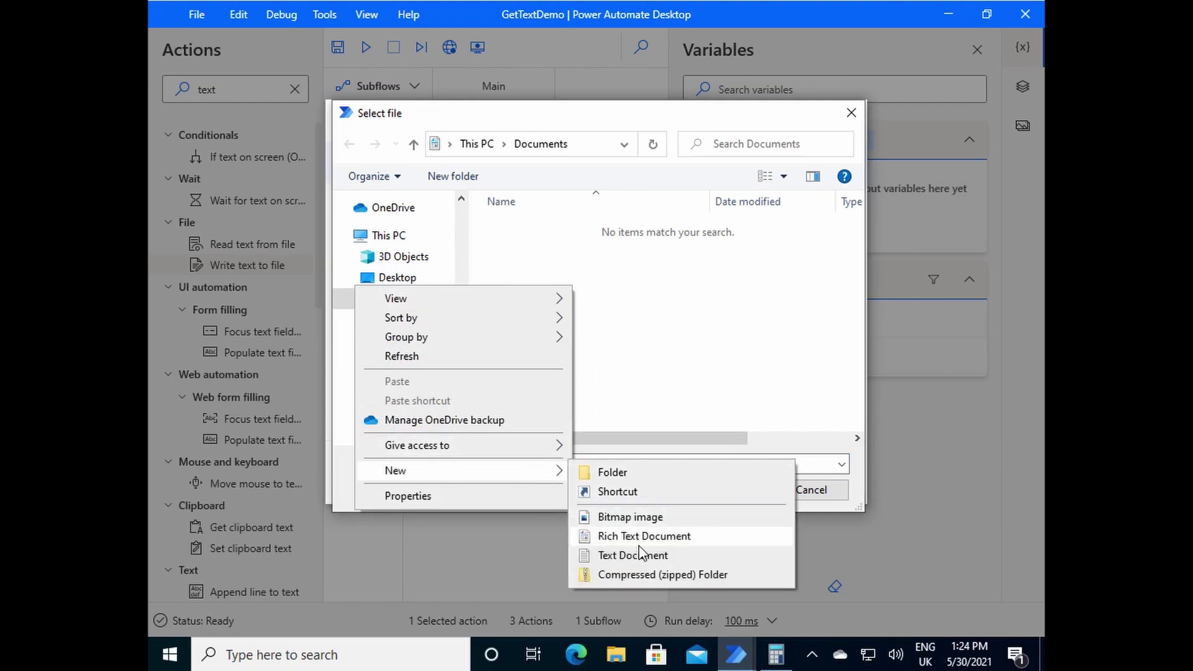
{"action": "left_click", "coordinate": [638, 554]}
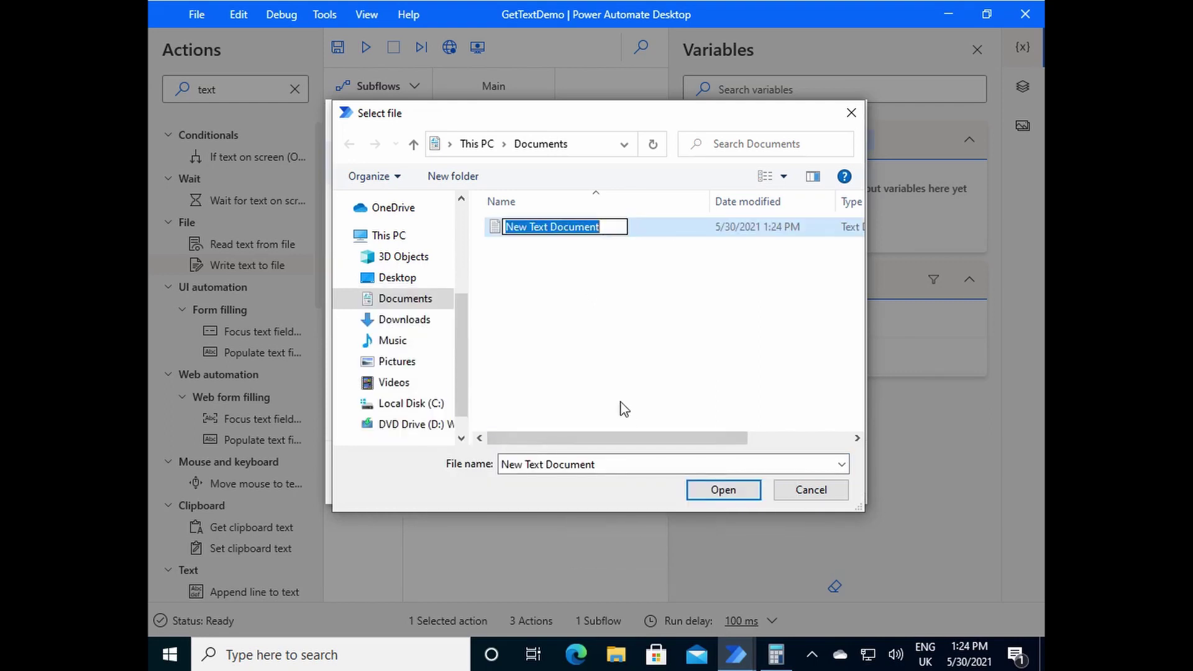
{"action": "type", "text": "out"}
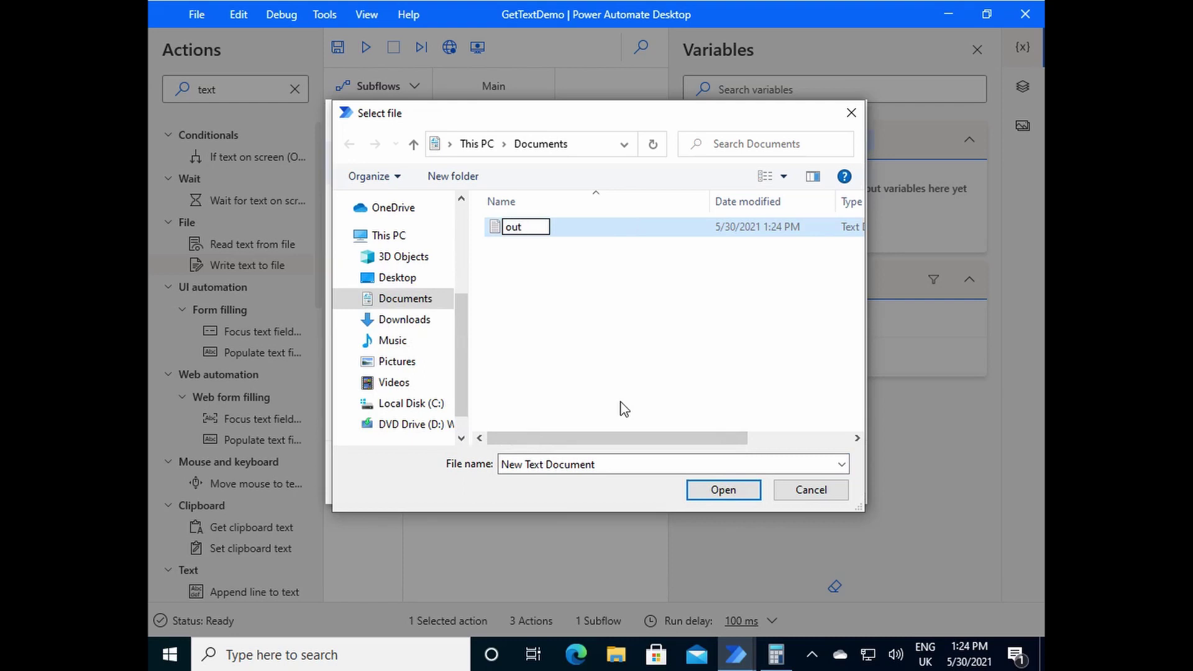
{"action": "type", "text": "put"}
{"action": "left_click", "coordinate": [623, 409]}
{"action": "double_click", "coordinate": [533, 234]}
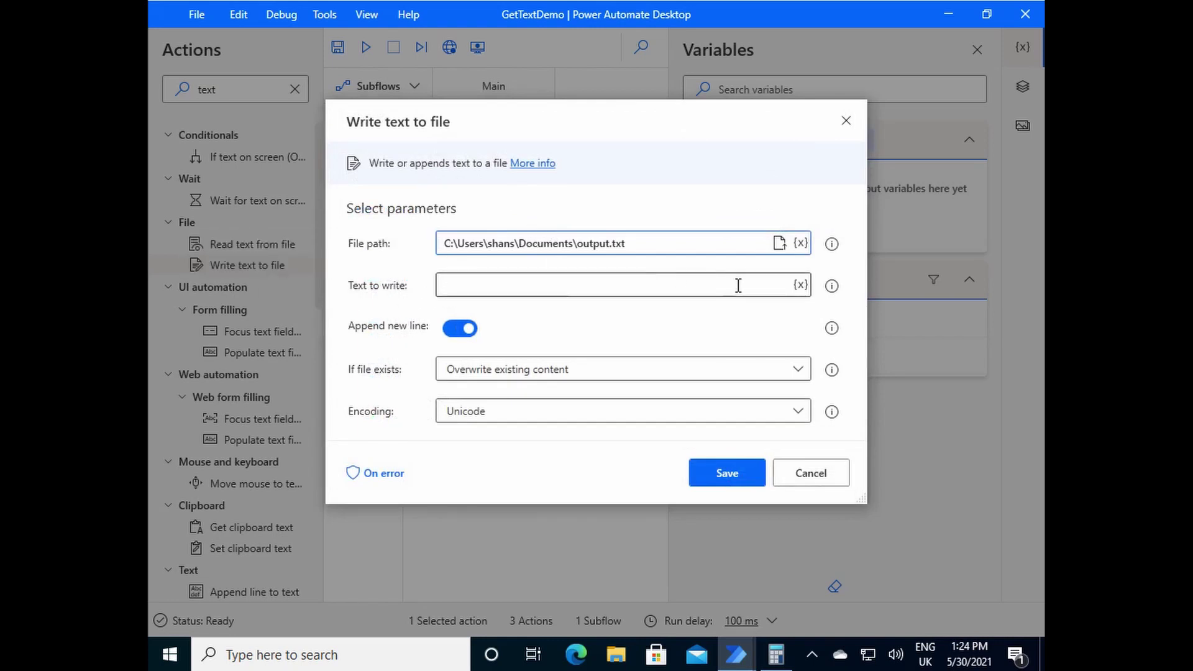
- Write AttributeValue to output.txt, overwriting existing content, and save it as step 3
{"action": "left_click", "coordinate": [800, 286]}
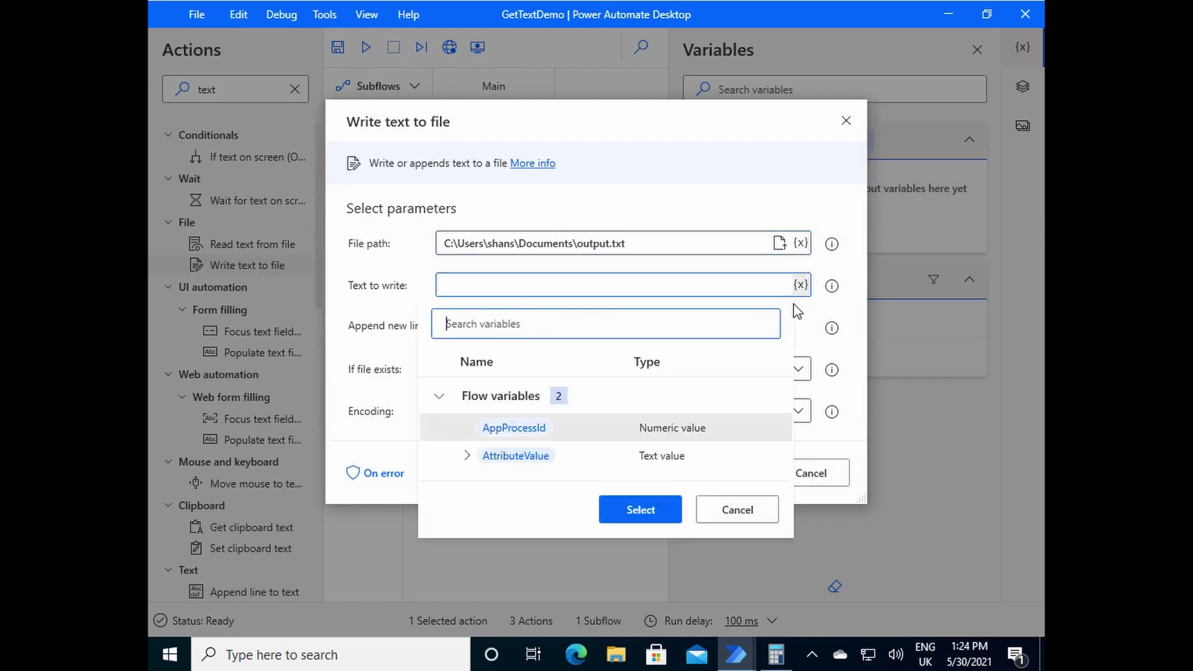
{"action": "double_click", "coordinate": [545, 457]}
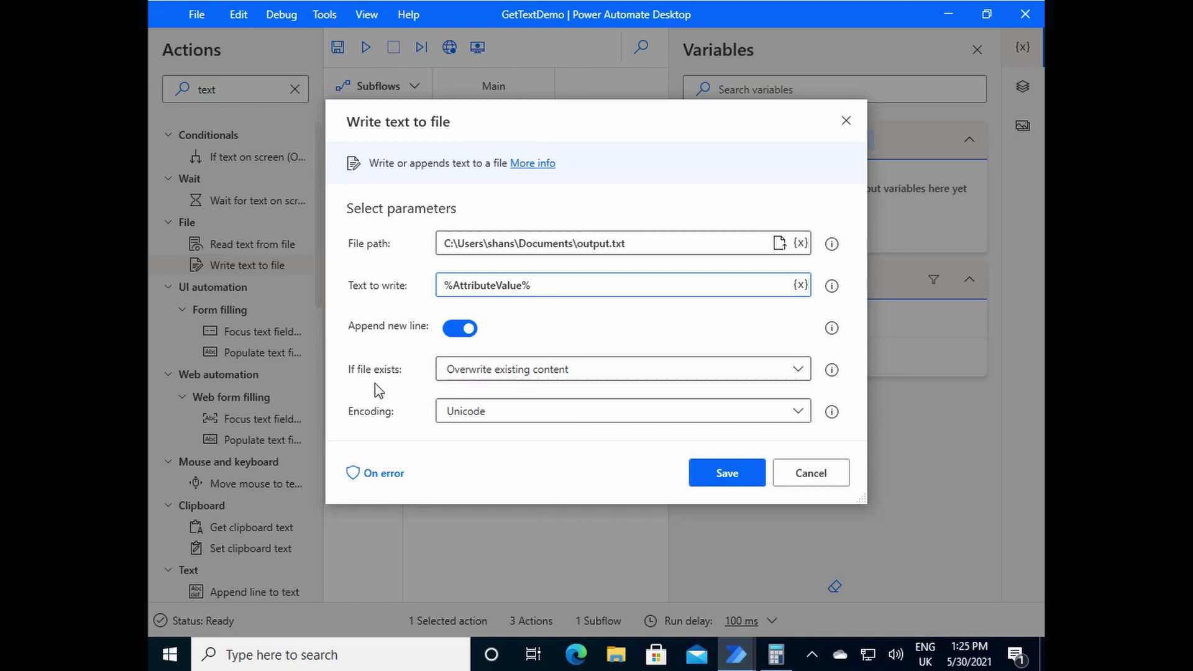
{"action": "left_click", "coordinate": [493, 378]}
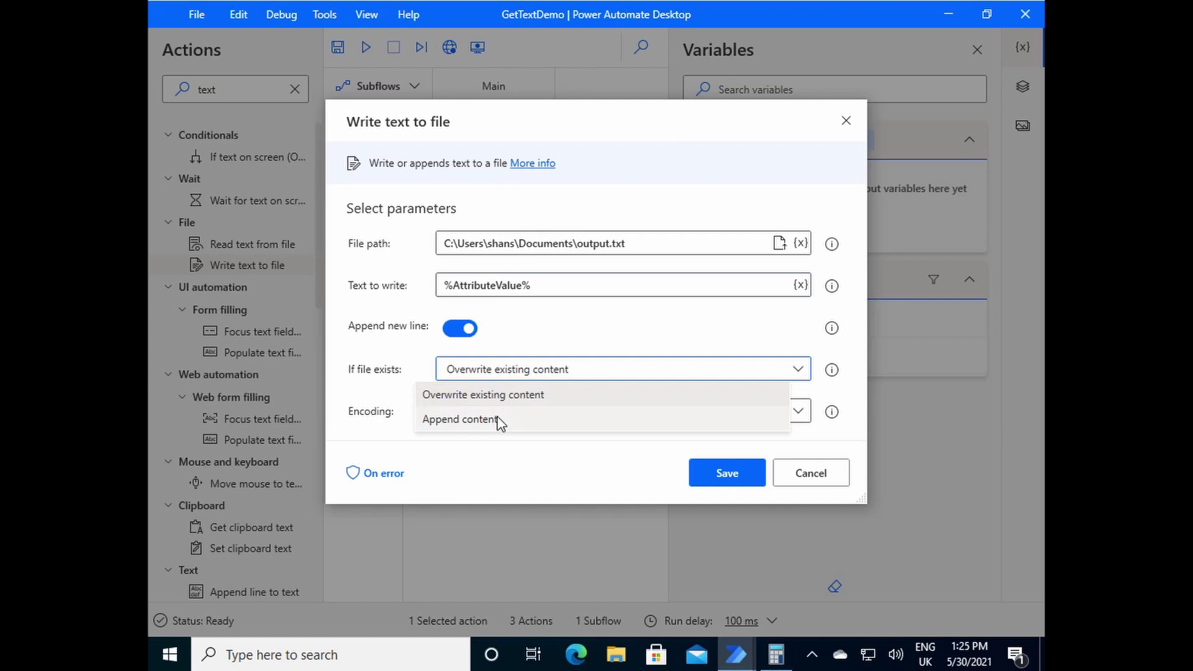
{"action": "left_click", "coordinate": [530, 396]}
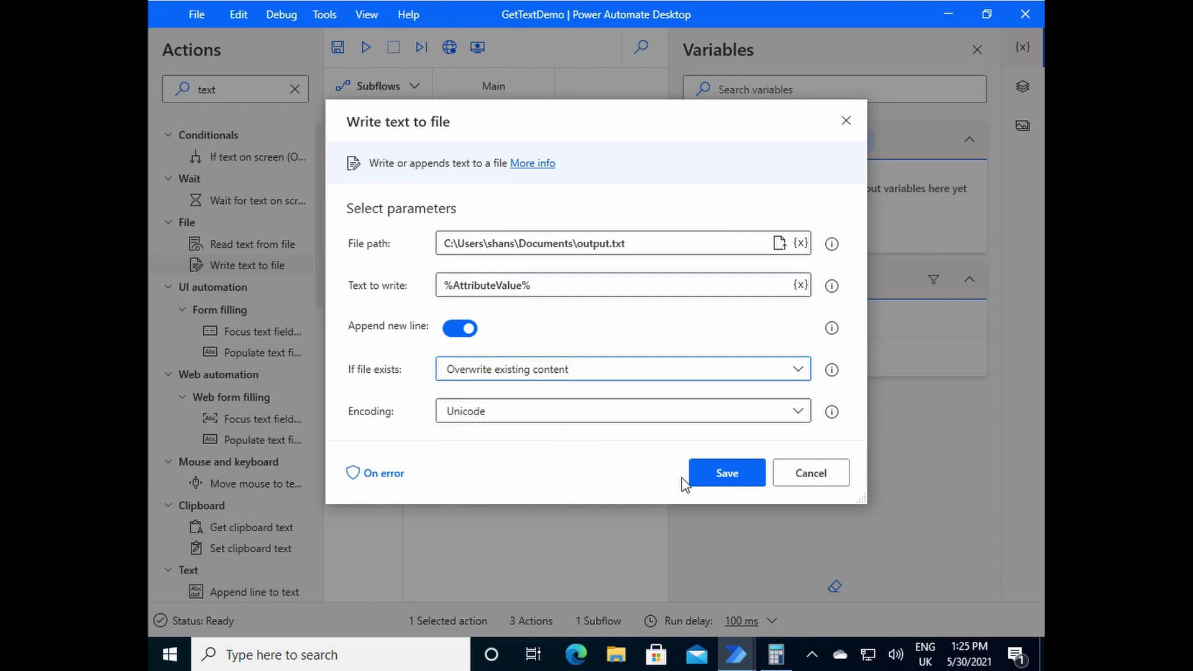
{"action": "left_click", "coordinate": [716, 483]}
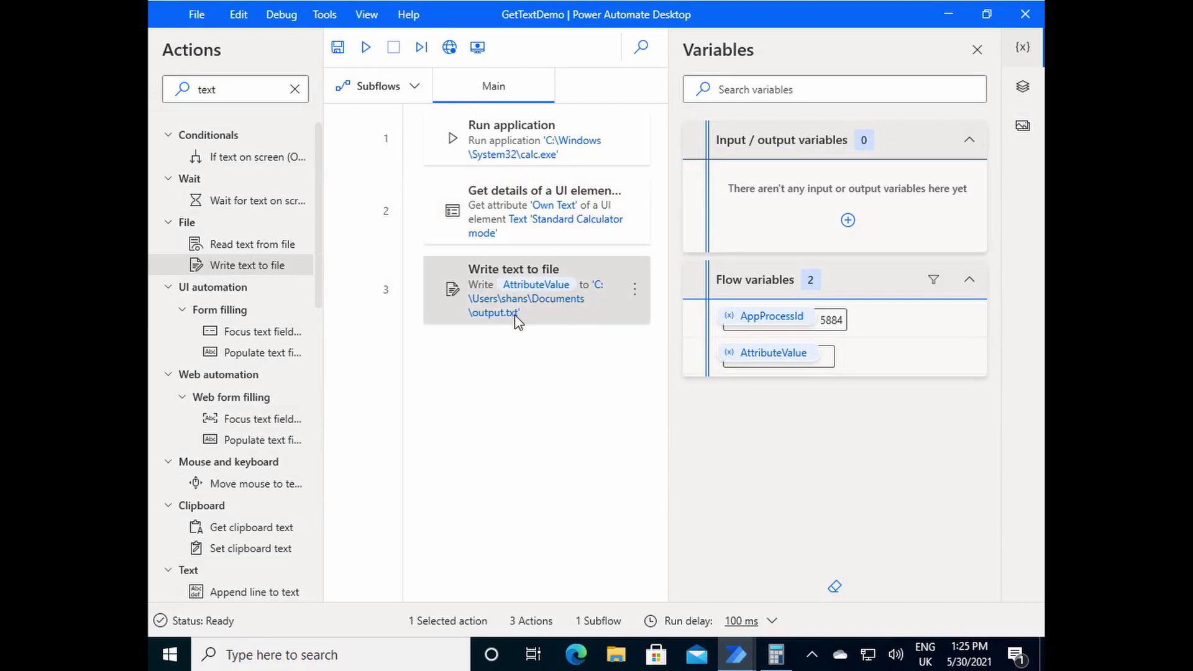
- Close the leftover Calculator, run the full flow to capture 'Standard', then close its Calculator
{"action": "left_click", "coordinate": [775, 653]}
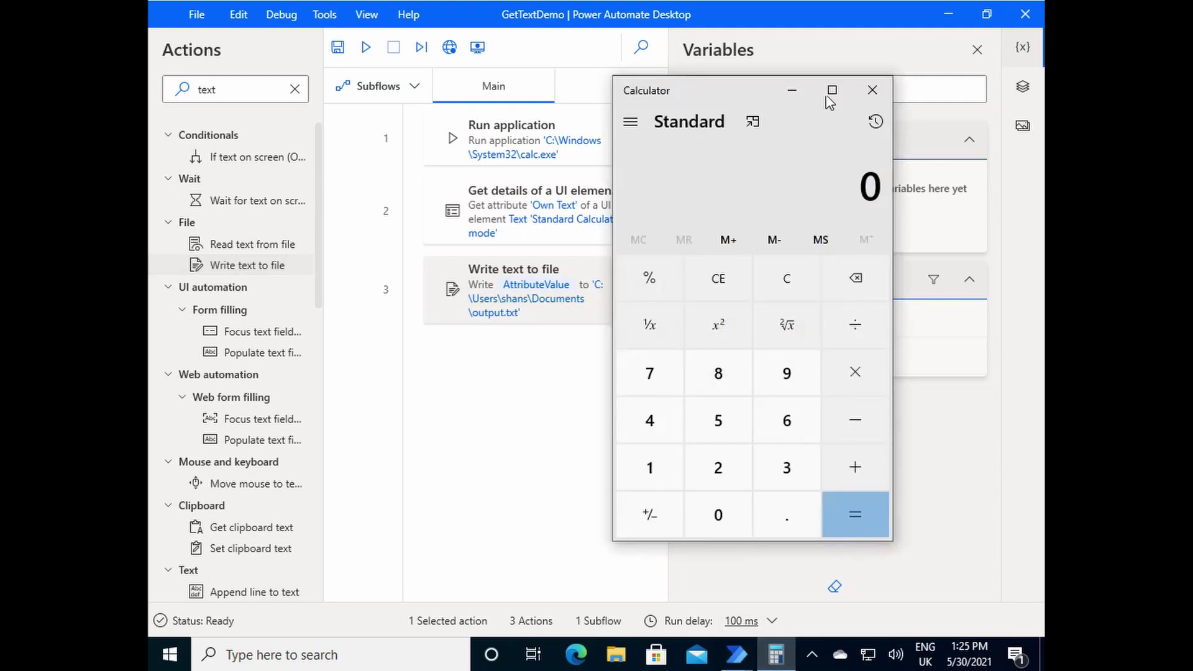
{"action": "left_click", "coordinate": [872, 90]}
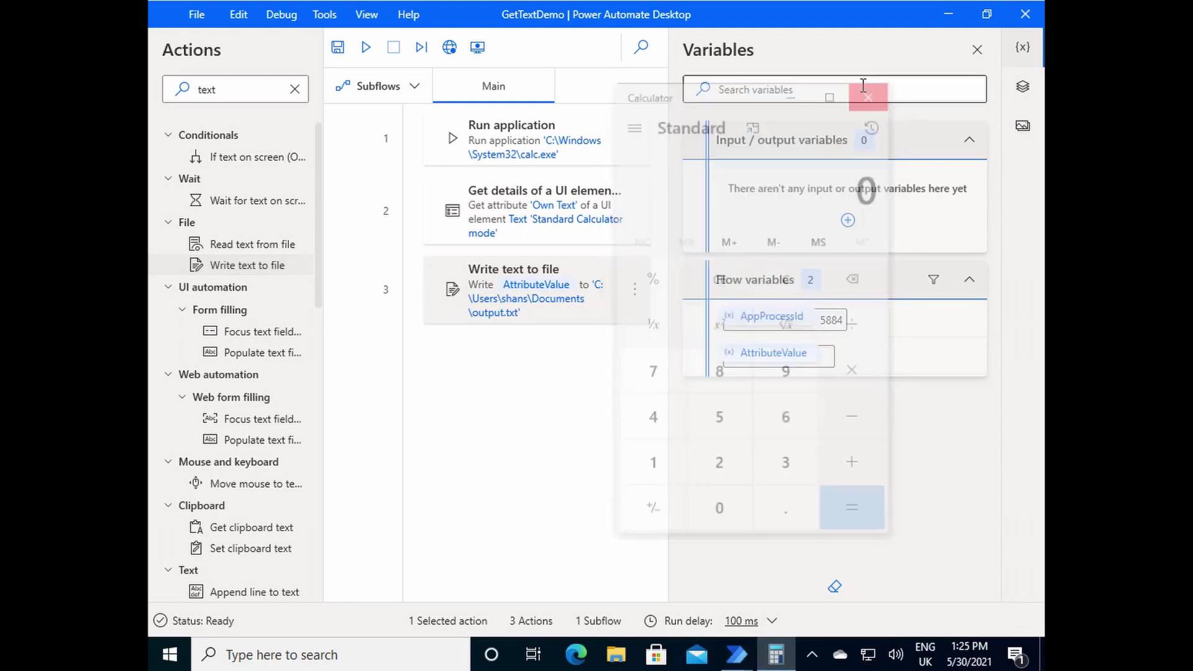
{"action": "left_click", "coordinate": [365, 52]}
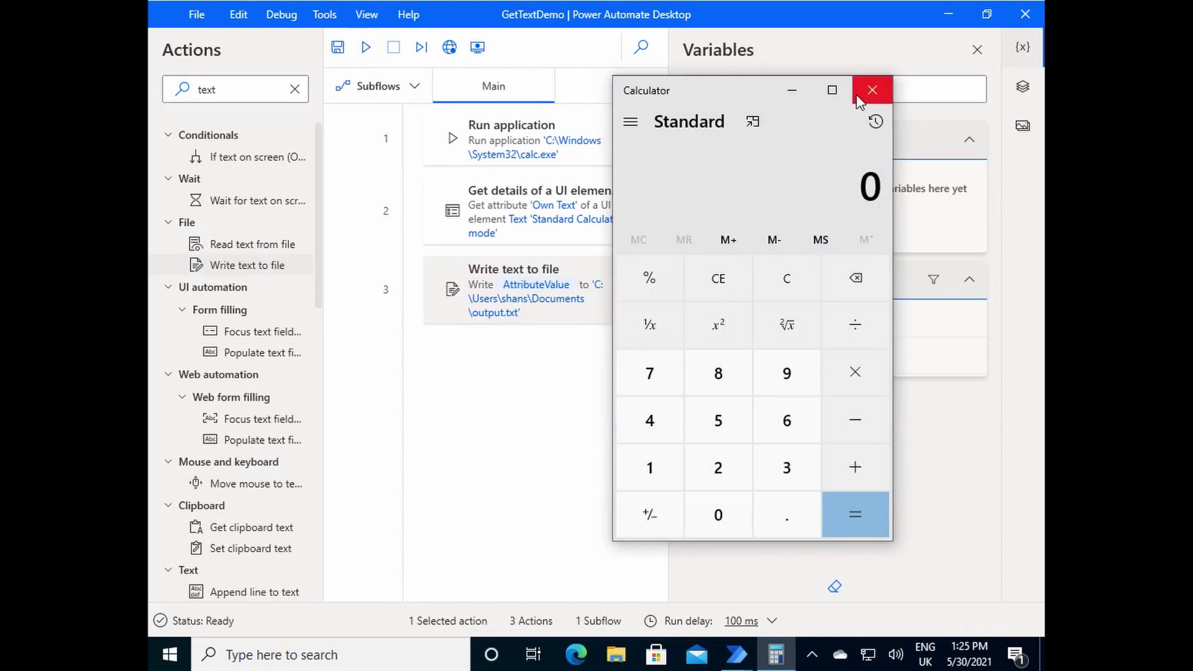
{"action": "left_click", "coordinate": [872, 90]}
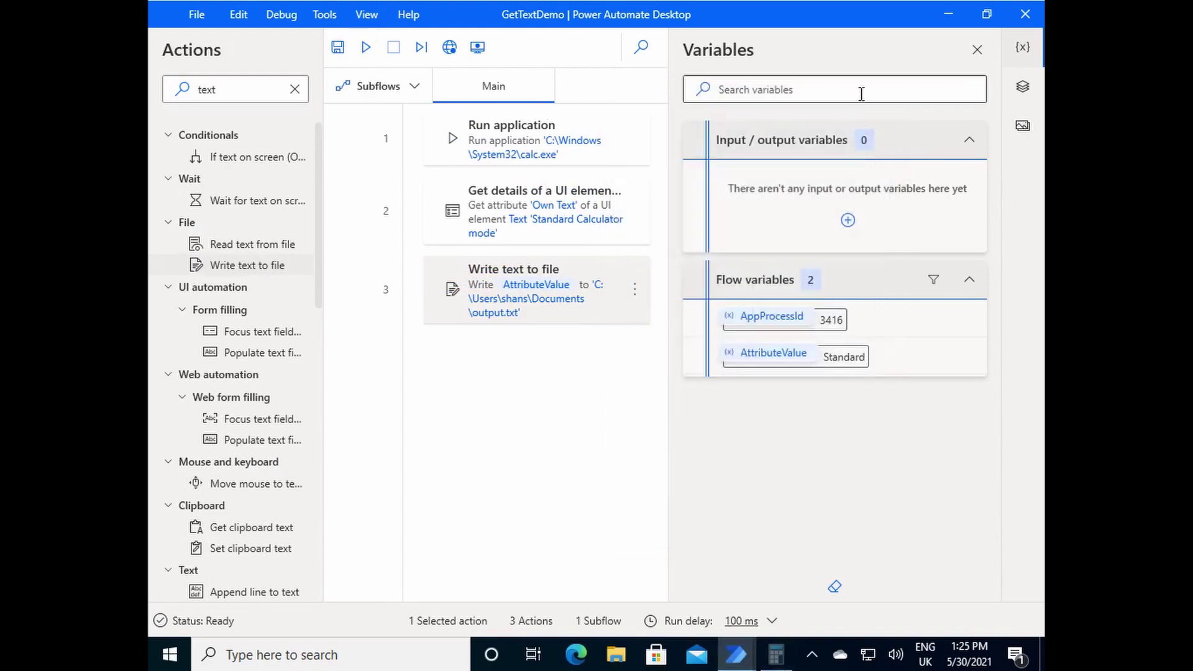
- Open output.txt from Documents in Notepad, confirm it reads 'Standard', and close Notepad
{"action": "left_click", "coordinate": [622, 658]}
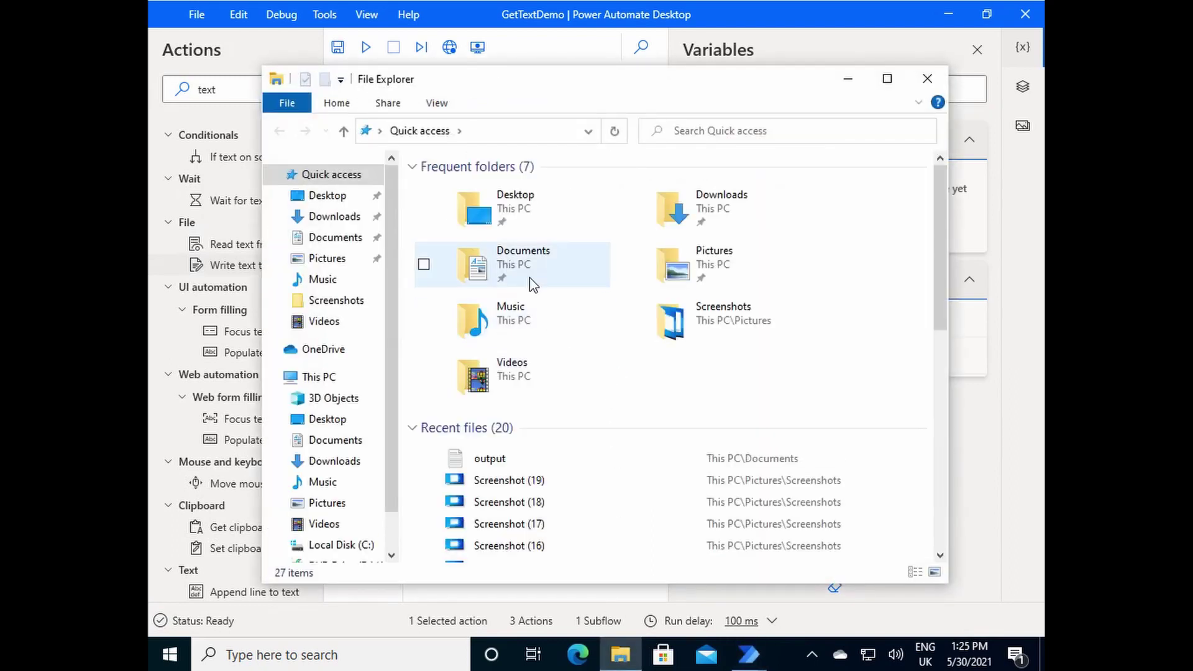
{"action": "left_click", "coordinate": [321, 241]}
{"action": "left_click", "coordinate": [446, 196]}
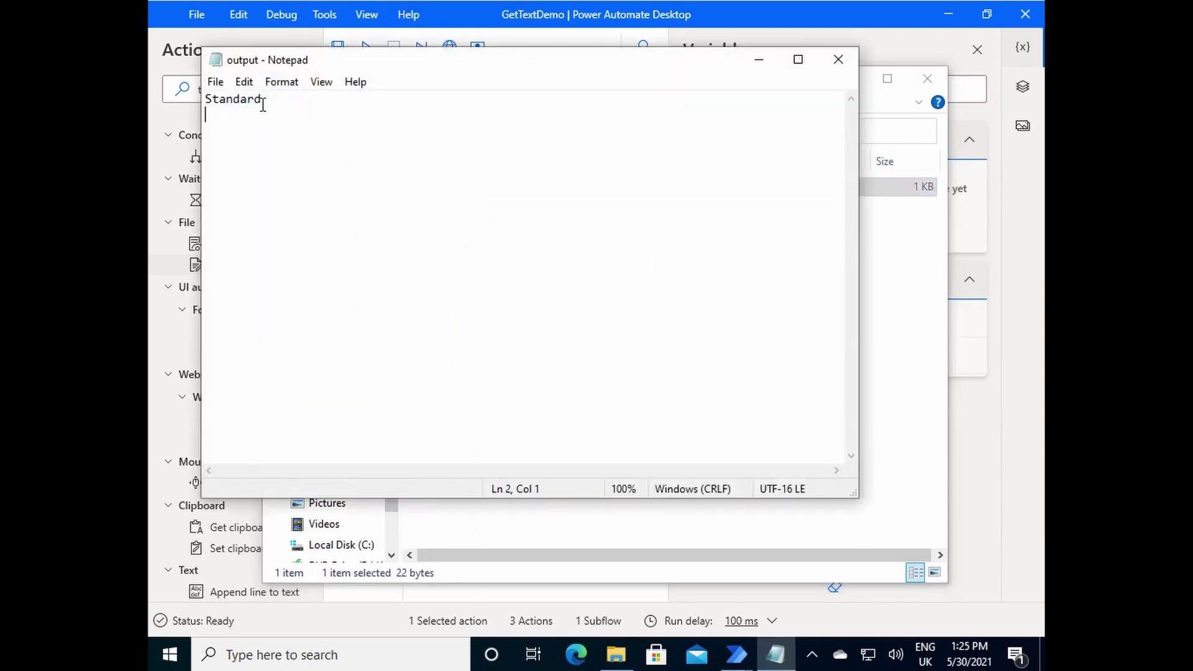
{"action": "left_click_drag", "start_coordinate": [263, 101], "coordinate": [195, 100]}
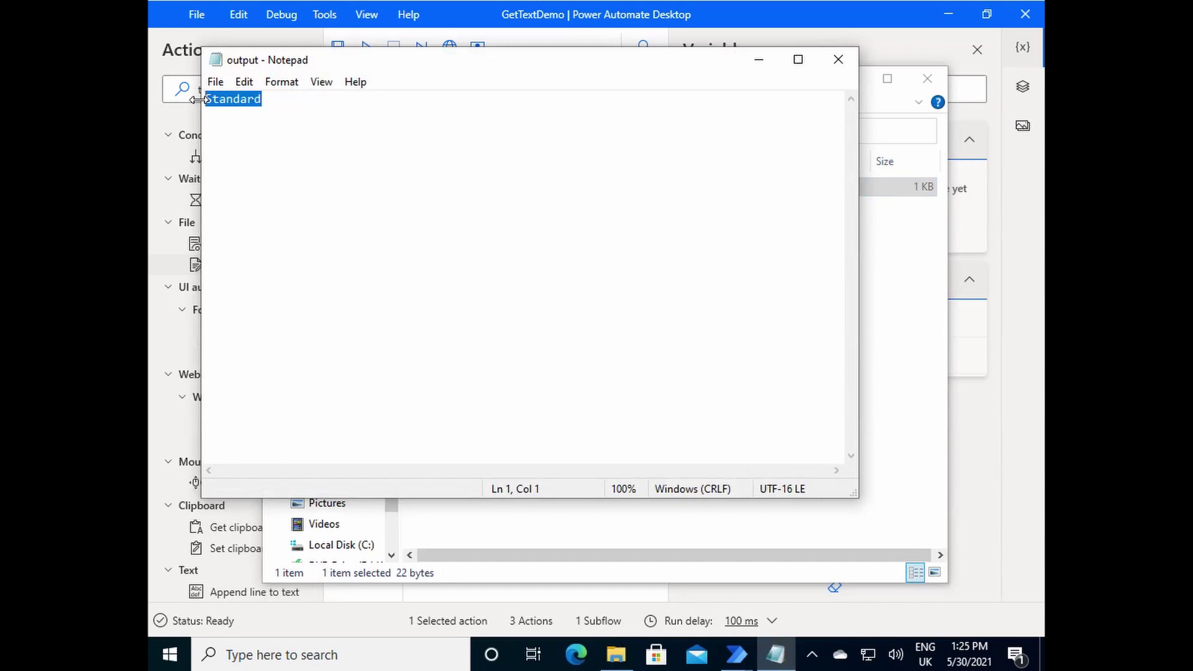
{"action": "left_click", "coordinate": [838, 60]}
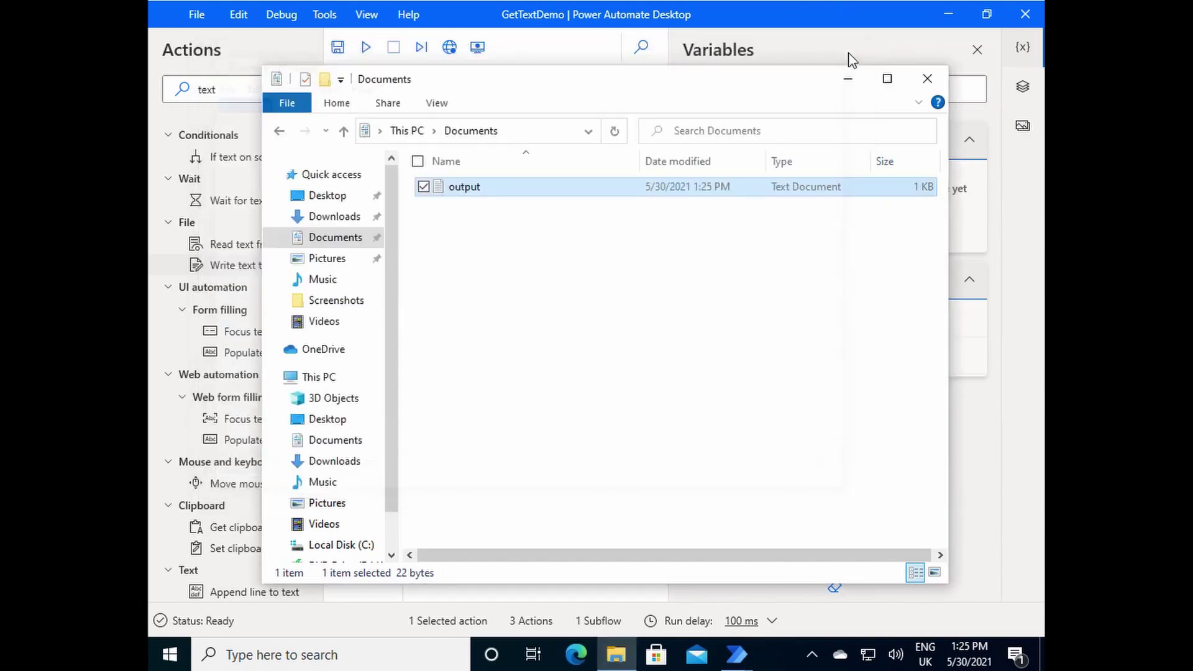